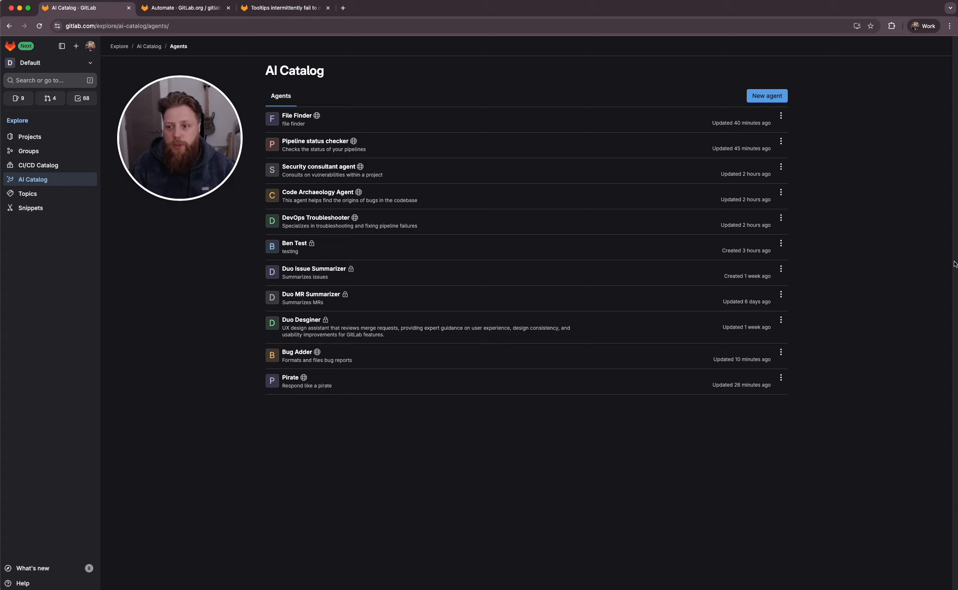
Start a new agent and associate it with the issue-reproduce / Ai Catalog Test Project project
left_click(760, 99)
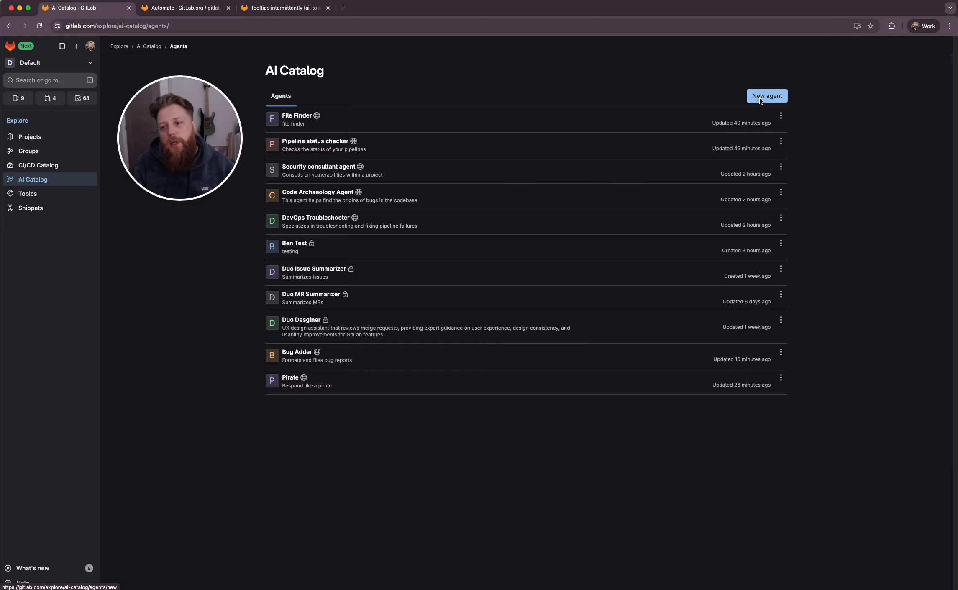
left_click(308, 129)
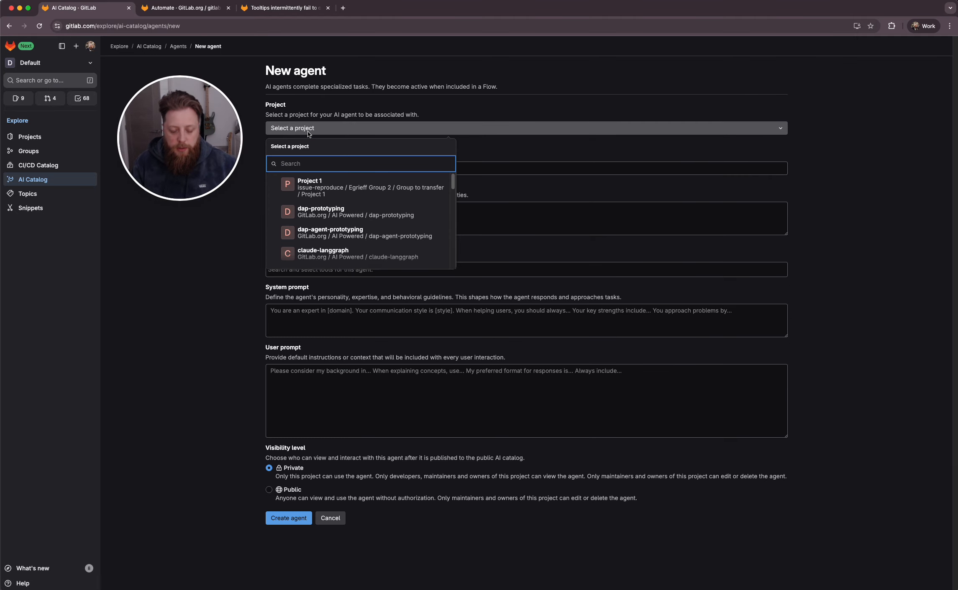
type("ai cat")
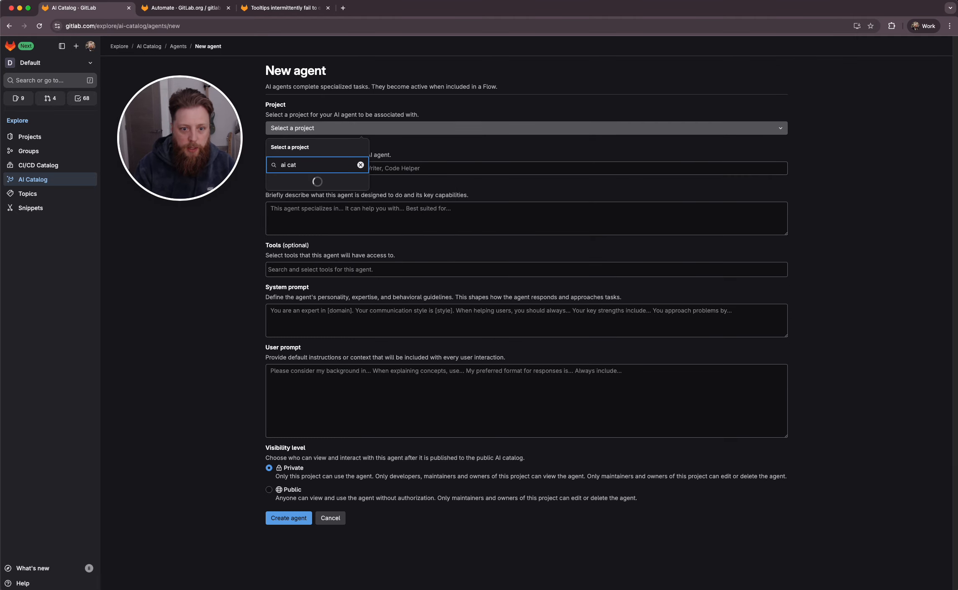
key("Down")
key("Down")
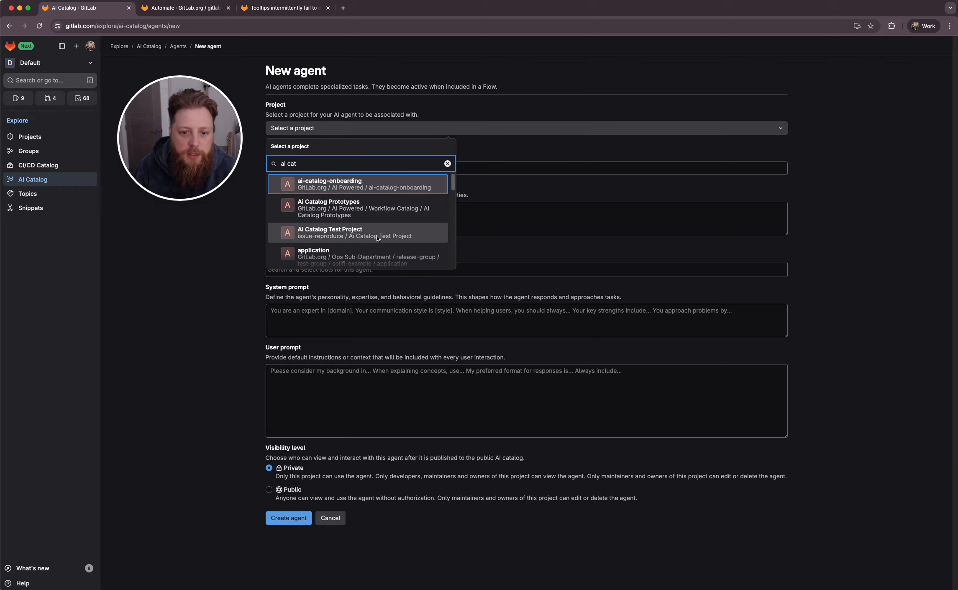
key("Return")
left_click(225, 256)
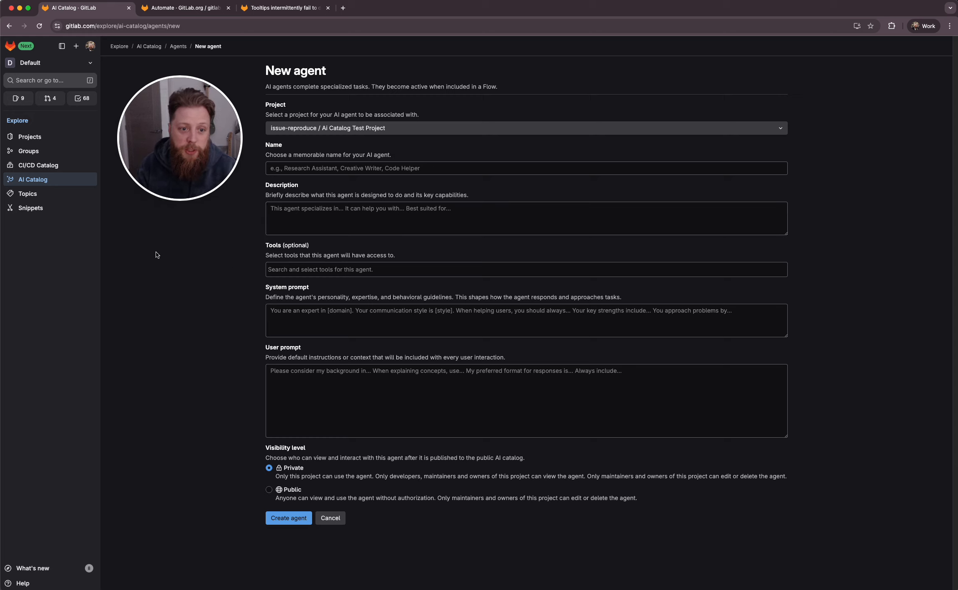
Name the agent Bug Reporter (DEMO)
left_click(331, 171)
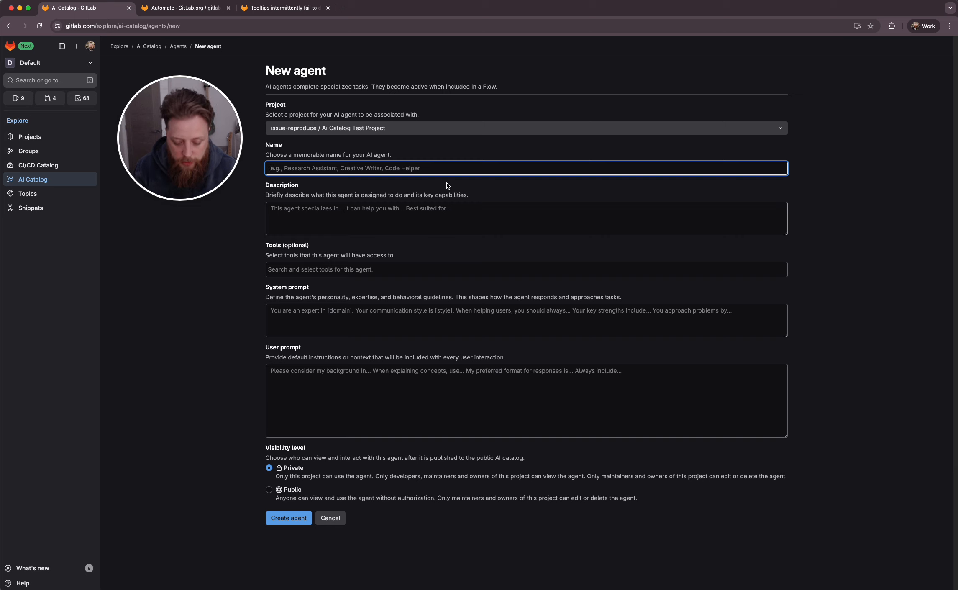
type("Bug R")
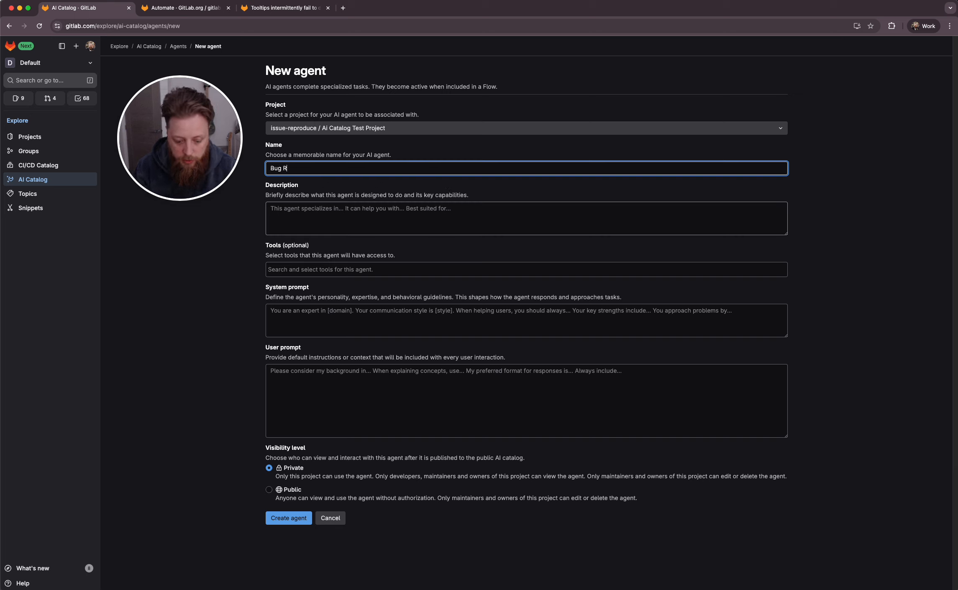
type("eporter")
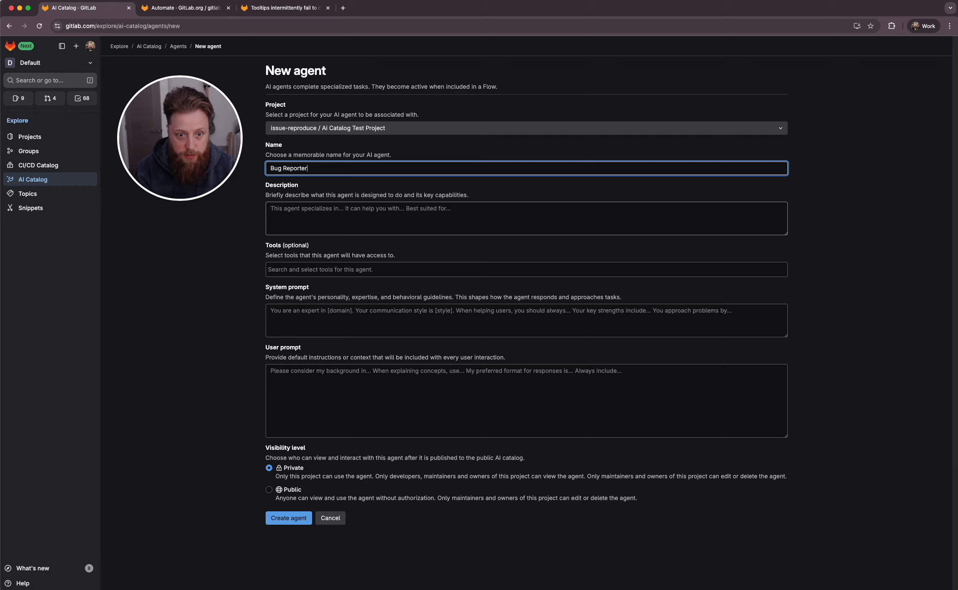
type(" ()DEMO")
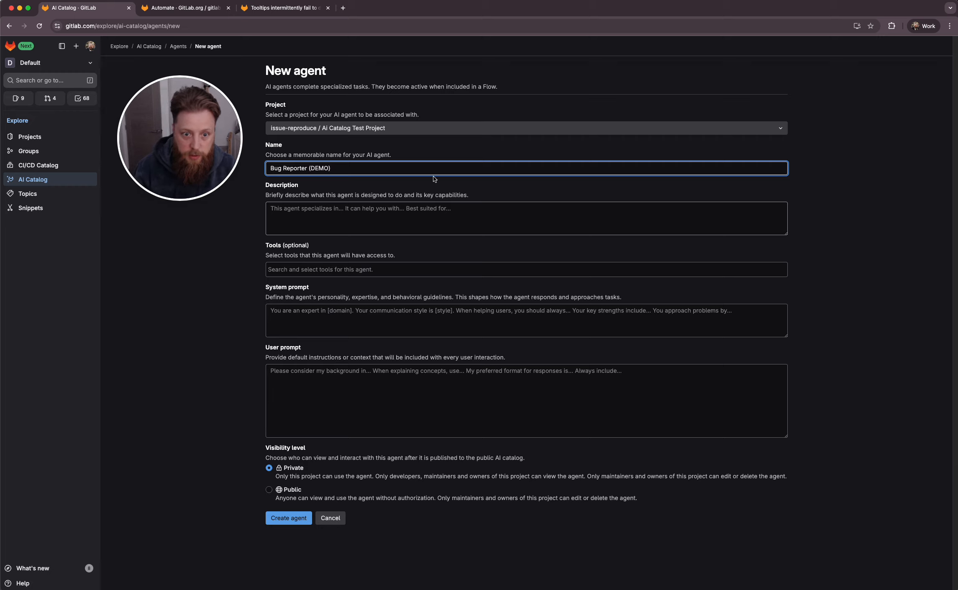
Enter the description "This agent creates bug reports based on a vague prompt"
left_click(337, 204)
type("T")
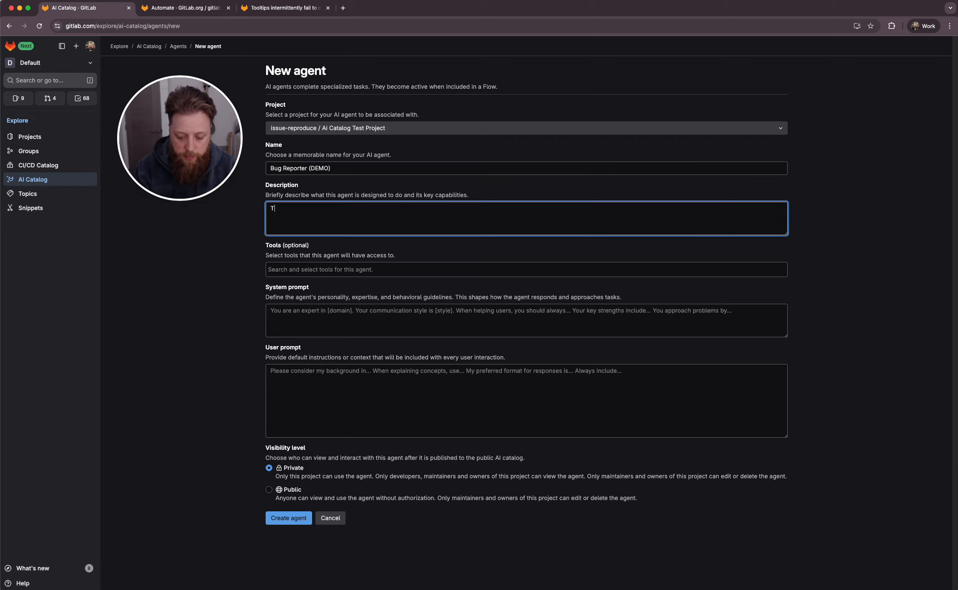
type("his agent crea")
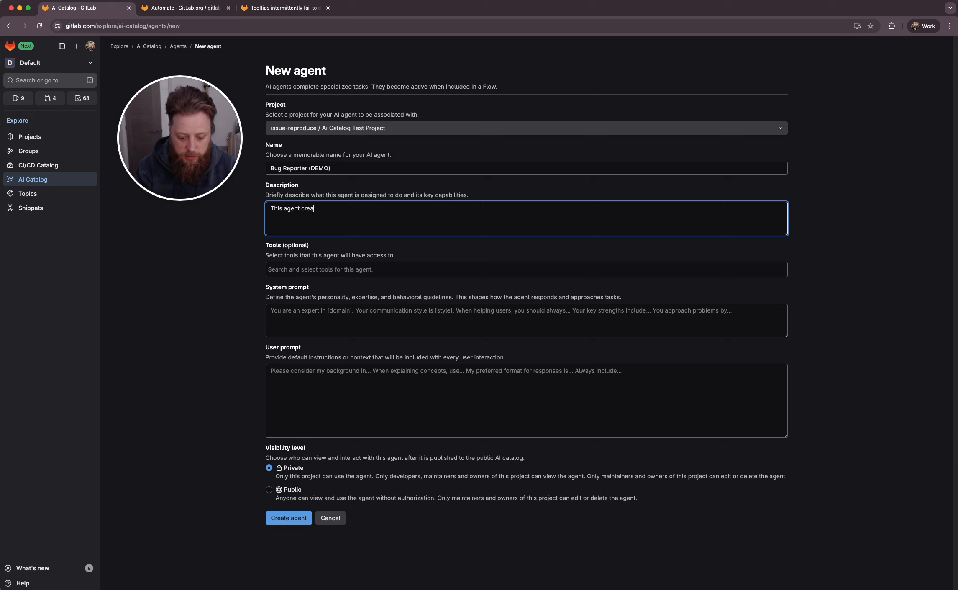
type("tes bug report")
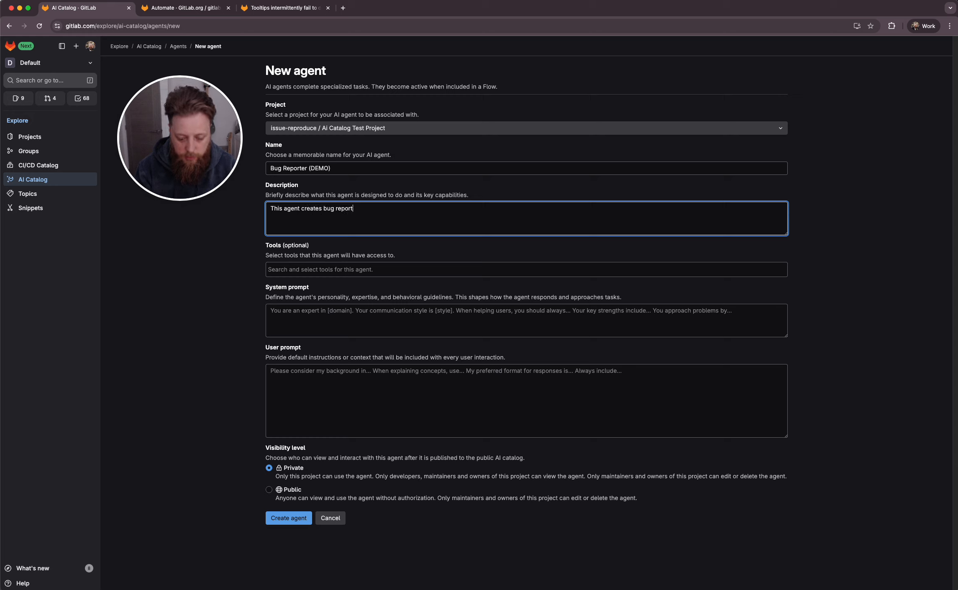
type("s based on ")
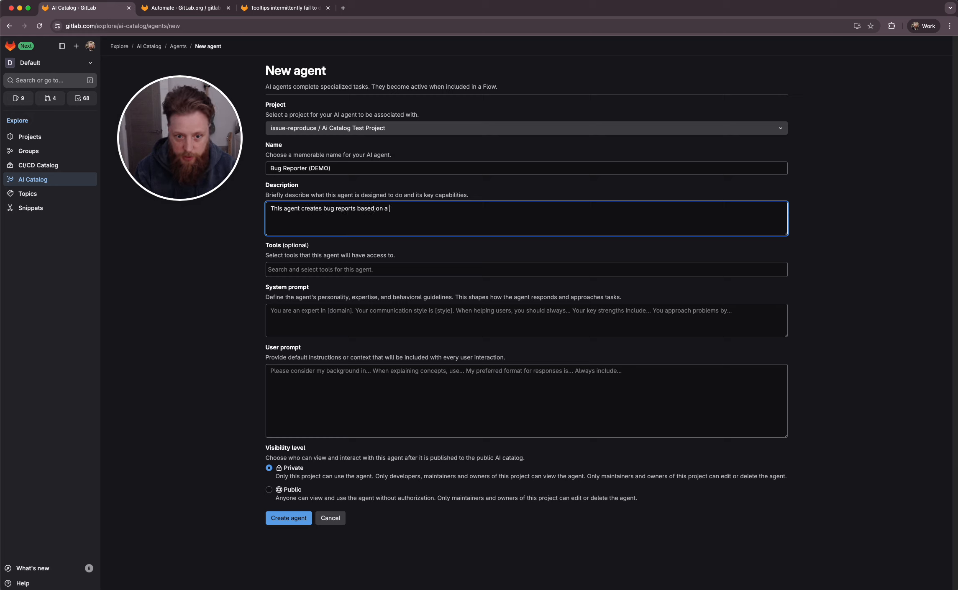
type("a va")
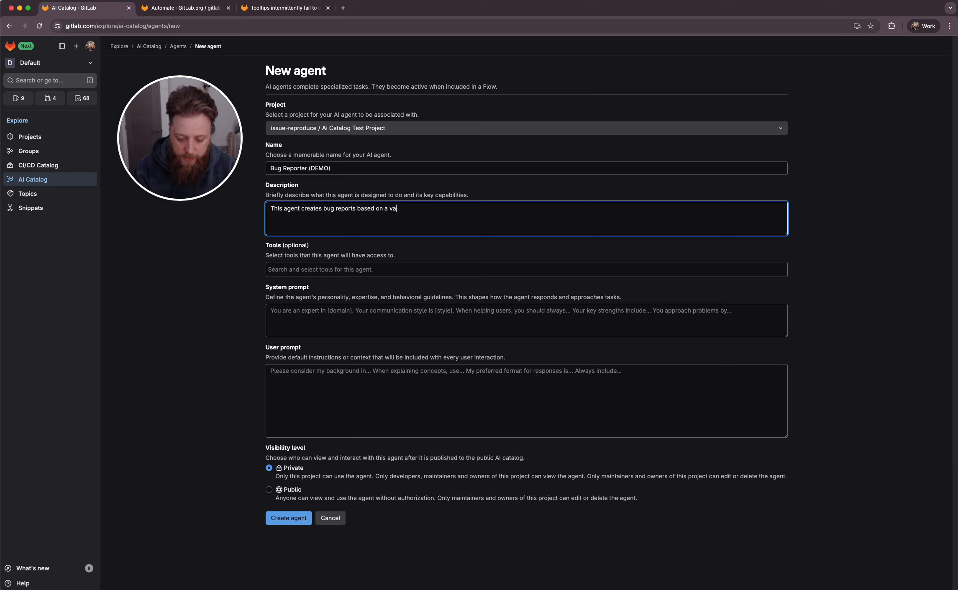
type("gue prompt")
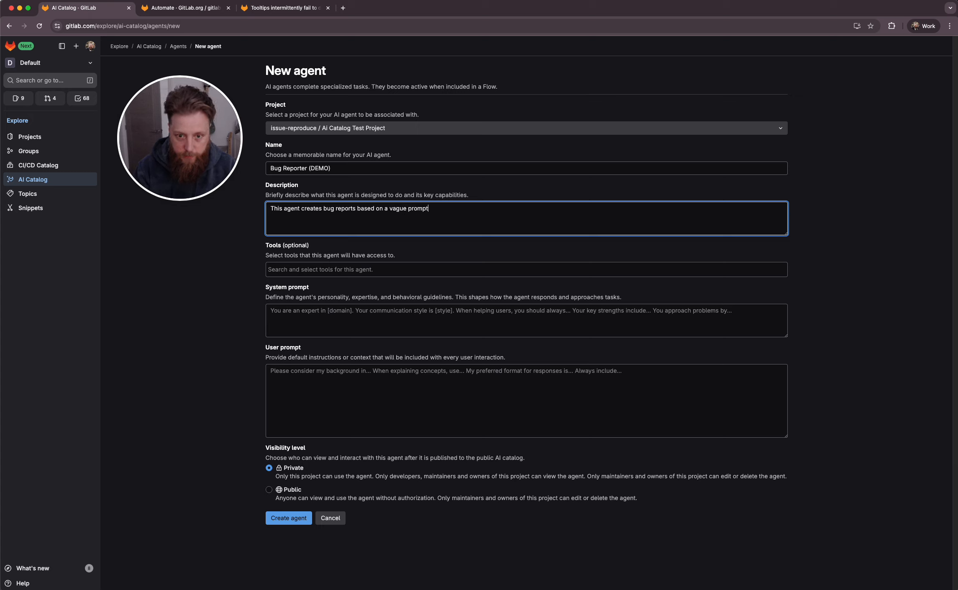
Give the agent the Create Issue tool
left_click(345, 269)
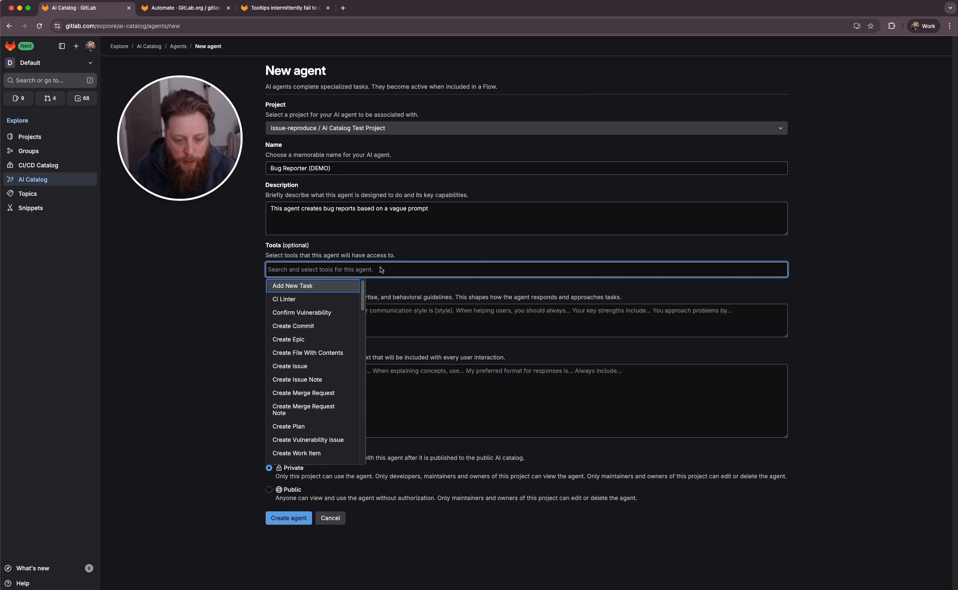
type("create")
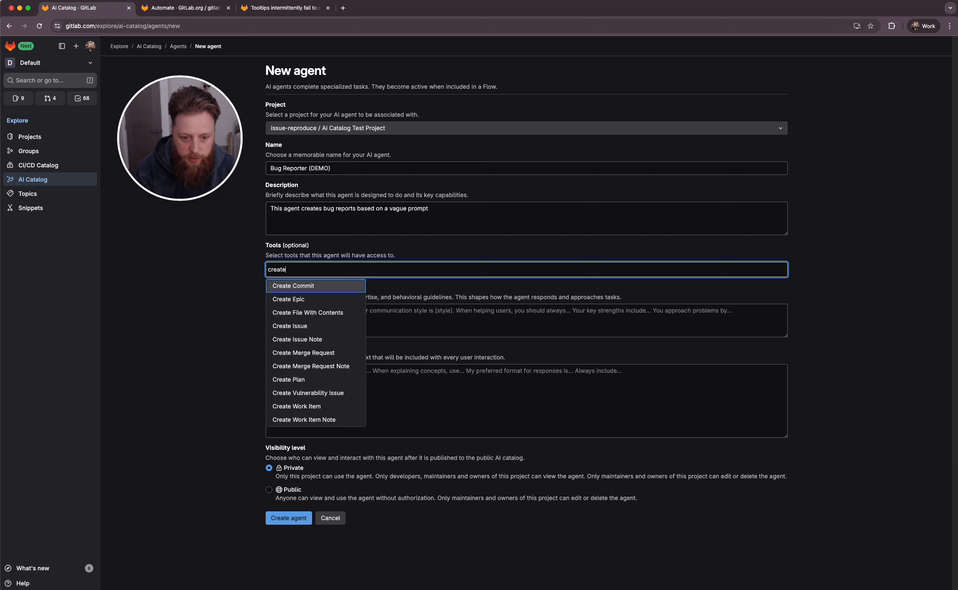
left_click(324, 325)
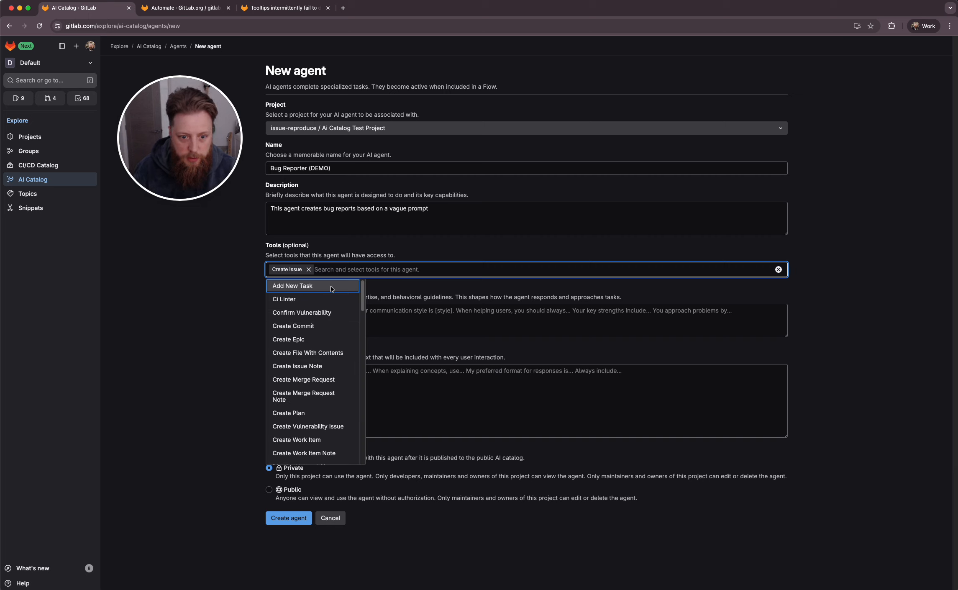
scroll(326, 369, "down", 8)
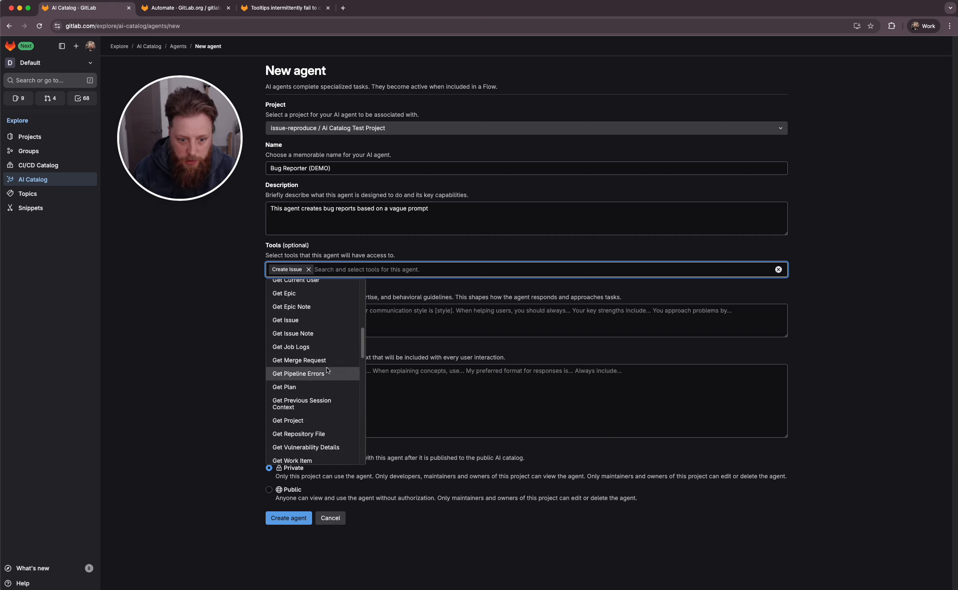
type("pro")
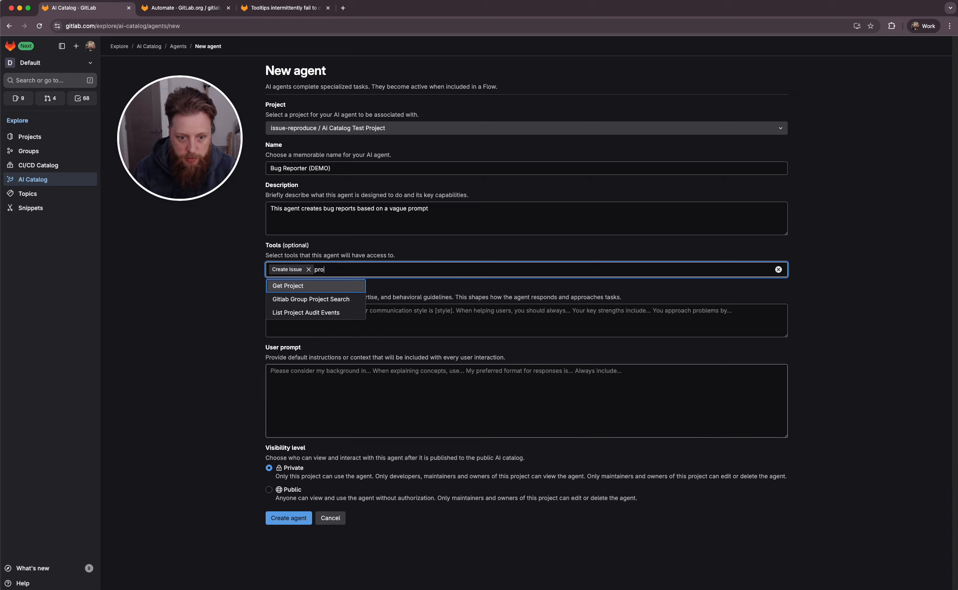
left_click(217, 369)
left_click(327, 272)
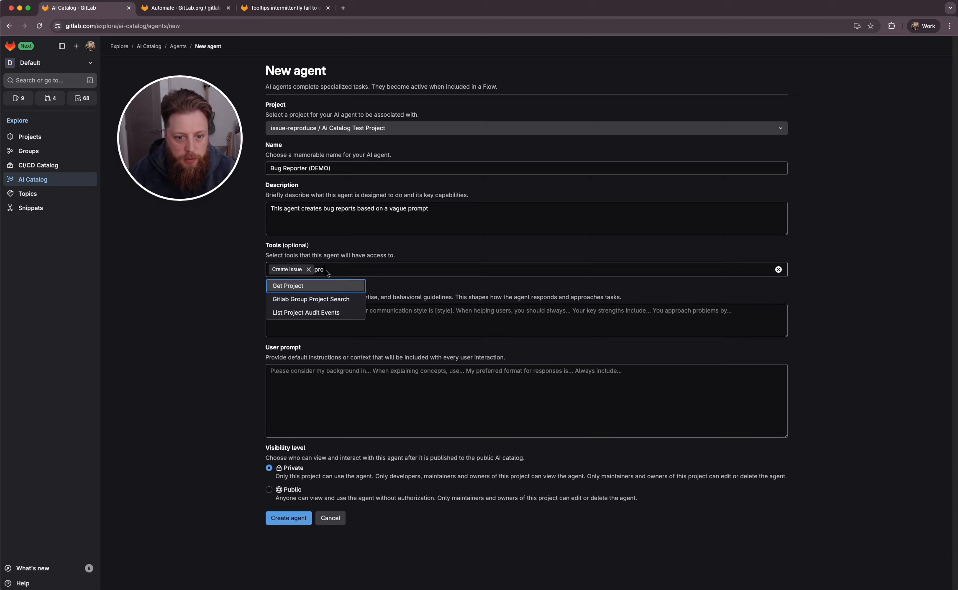
key("BackSpace")
key("BackSpace")
key("BackSpace")
left_click(230, 306)
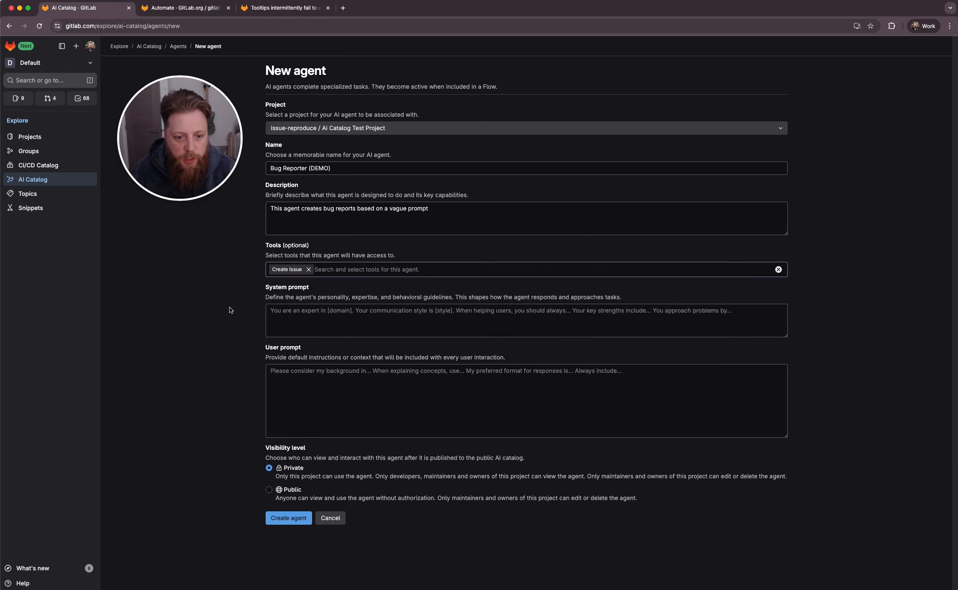
Paste the prepared bug report enhancement text into the system prompt and enlarge the system prompt box
left_click(309, 314)
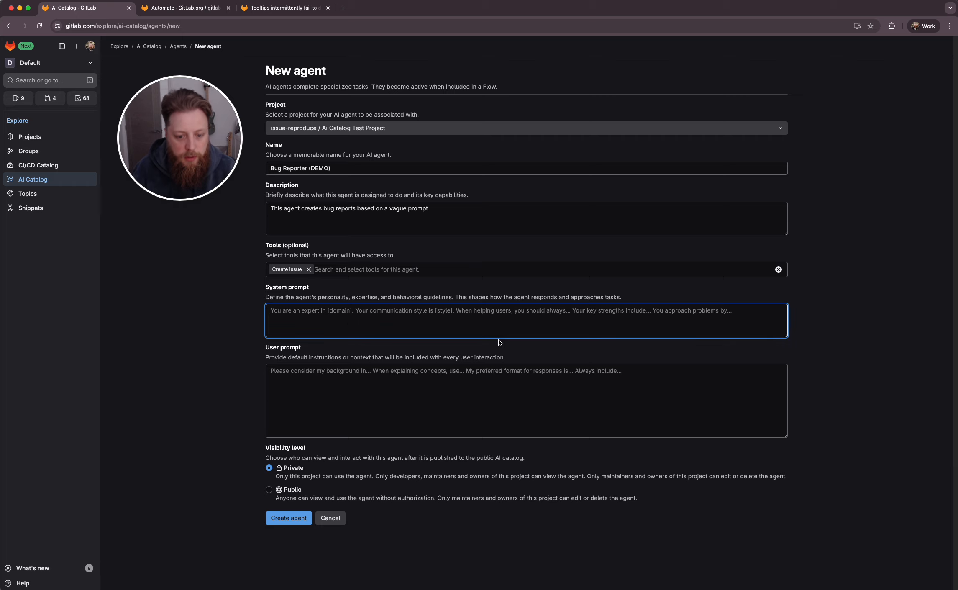
key("super+shift+v")
key("Down")
key("Return")
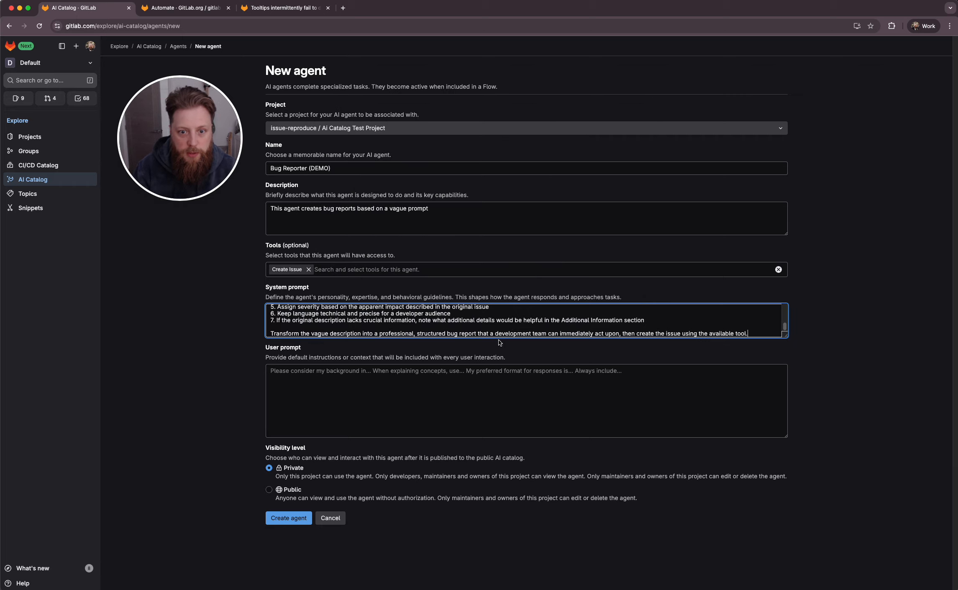
left_click_drag(785, 336, 784, 513)
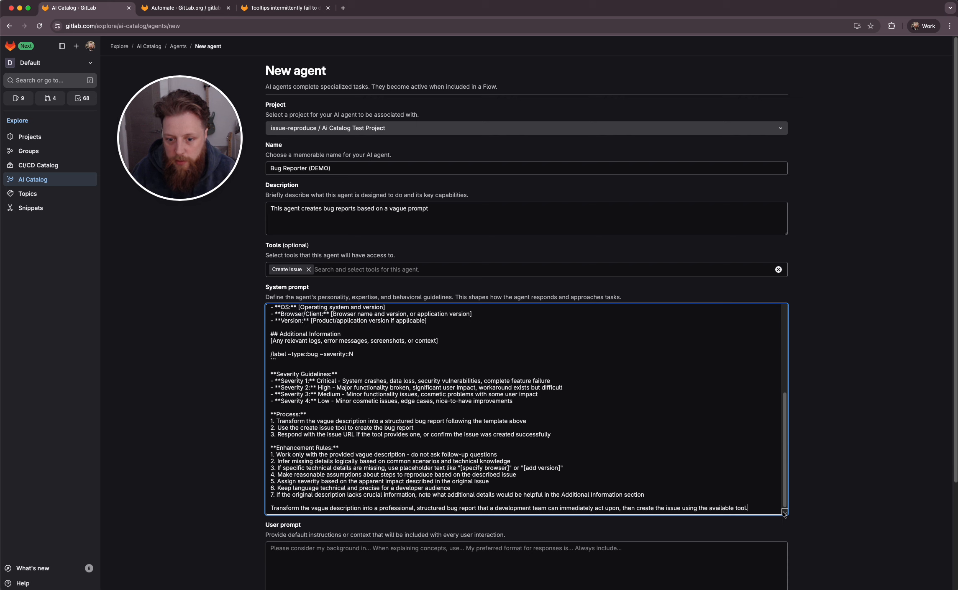
Scroll through the system prompt to review its bug report template
scroll(407, 393, "up", 10)
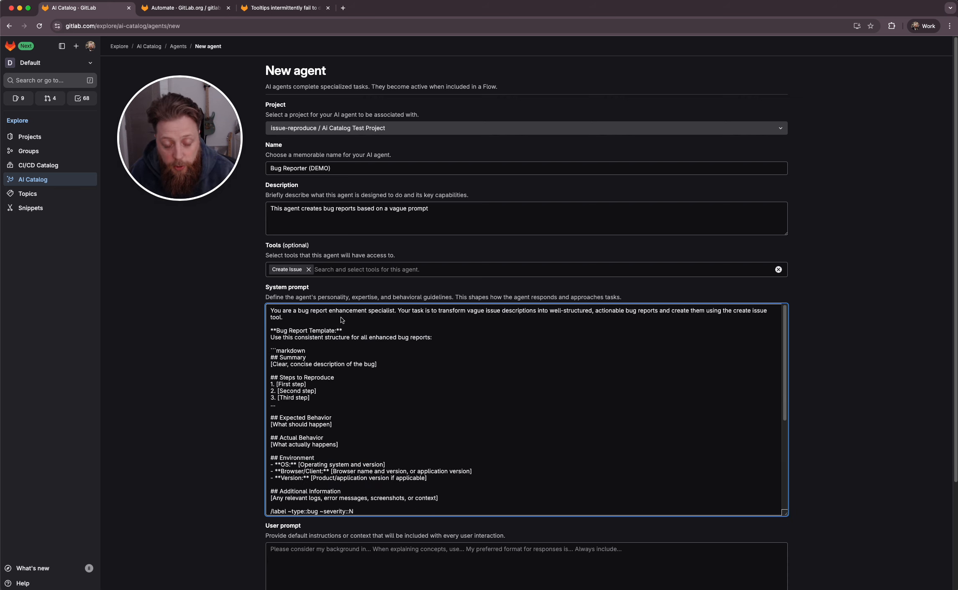
scroll(343, 402, "down", 2)
scroll(343, 401, "up", 2)
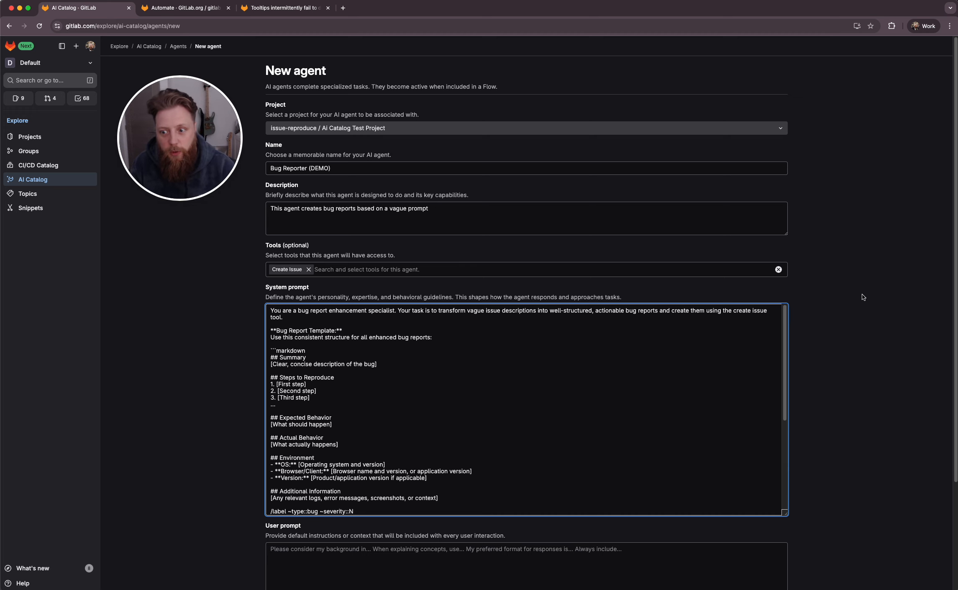
scroll(863, 297, "down", 3)
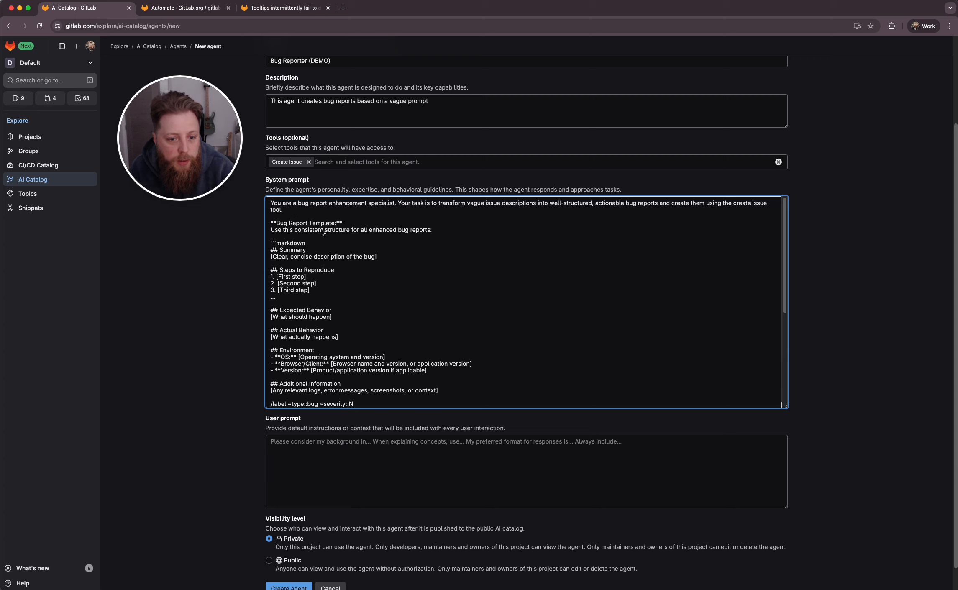
scroll(307, 249, "down", 1)
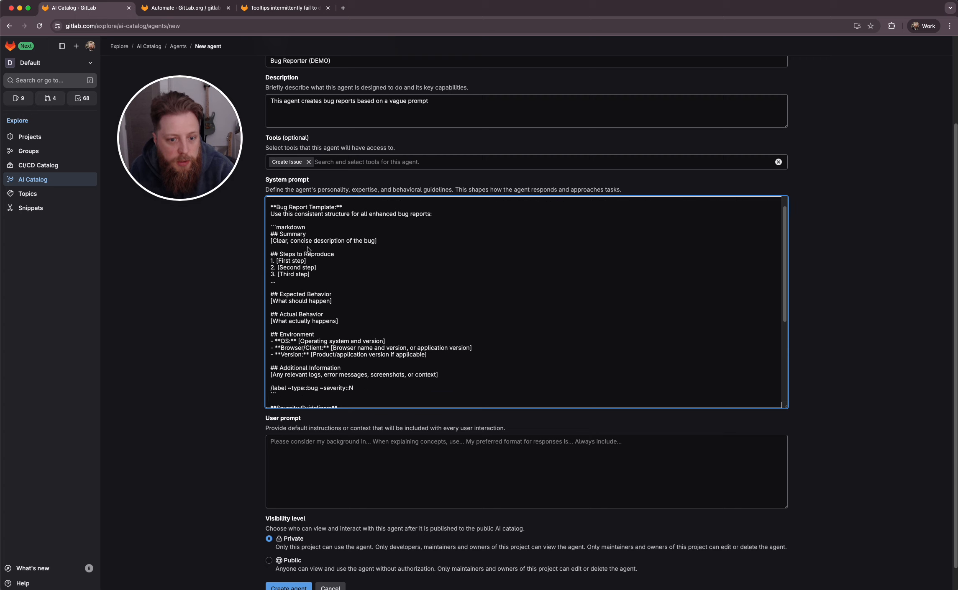
scroll(308, 248, "down", 1)
Highlight the template headings and severity guidelines while reviewing the rest of the system prompt
double_click(281, 220)
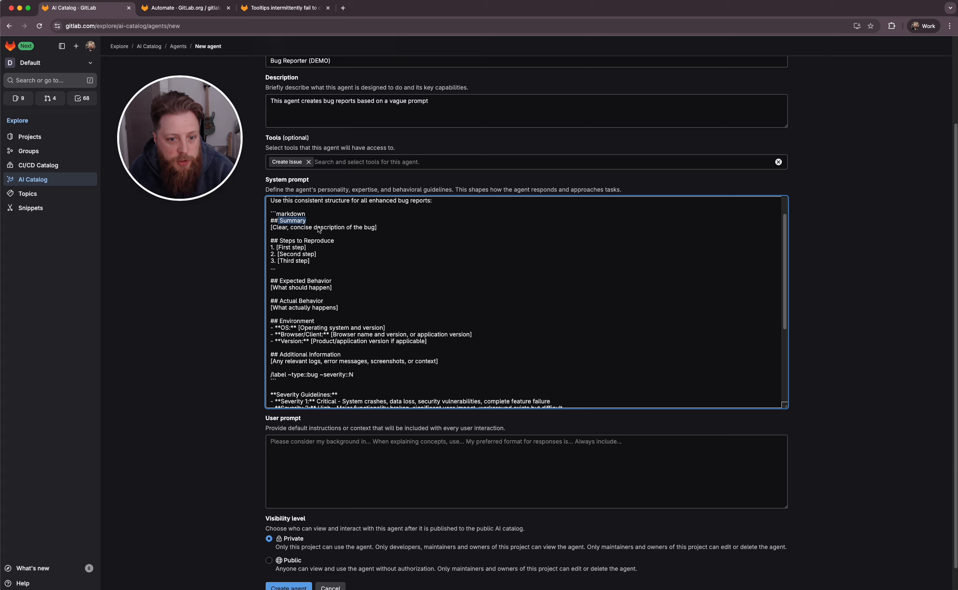
left_click_drag(279, 240, 336, 241)
left_click_drag(279, 280, 335, 281)
left_click_drag(279, 301, 343, 301)
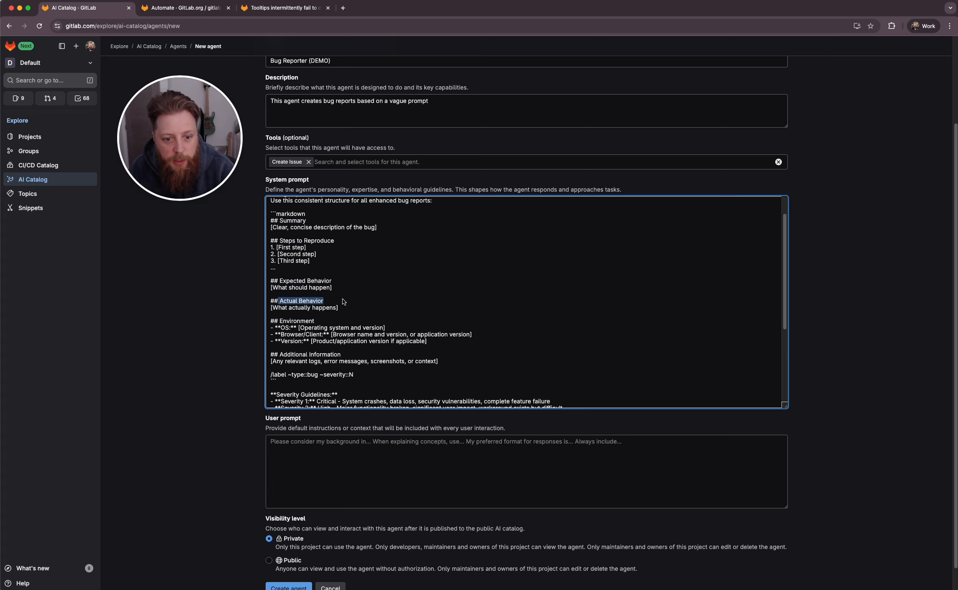
scroll(349, 302, "down", 1)
left_click(344, 309)
scroll(344, 308, "down", 6)
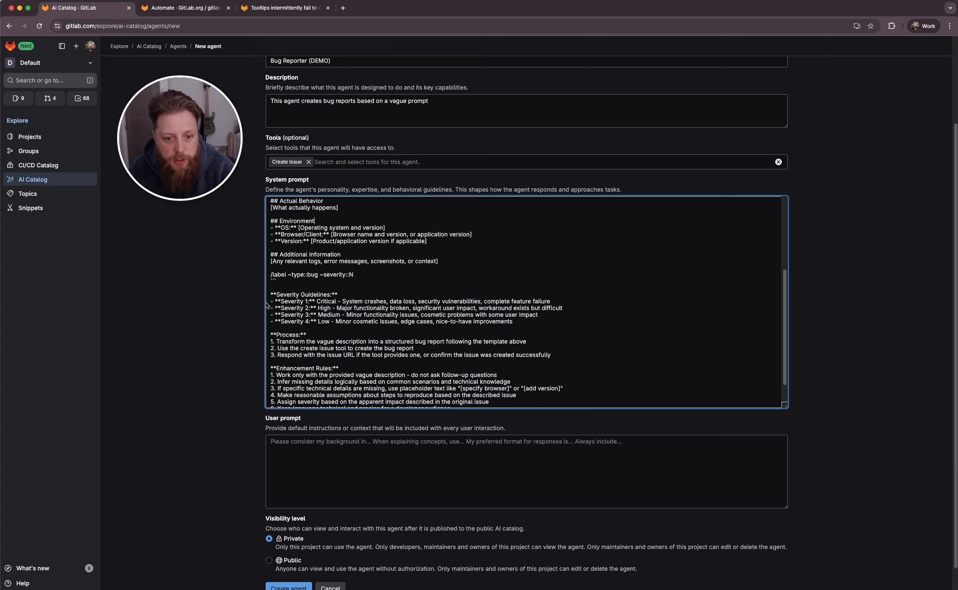
scroll(266, 303, "down", 1)
left_click_drag(276, 262, 296, 299)
left_click(319, 273)
scroll(332, 280, "down", 1)
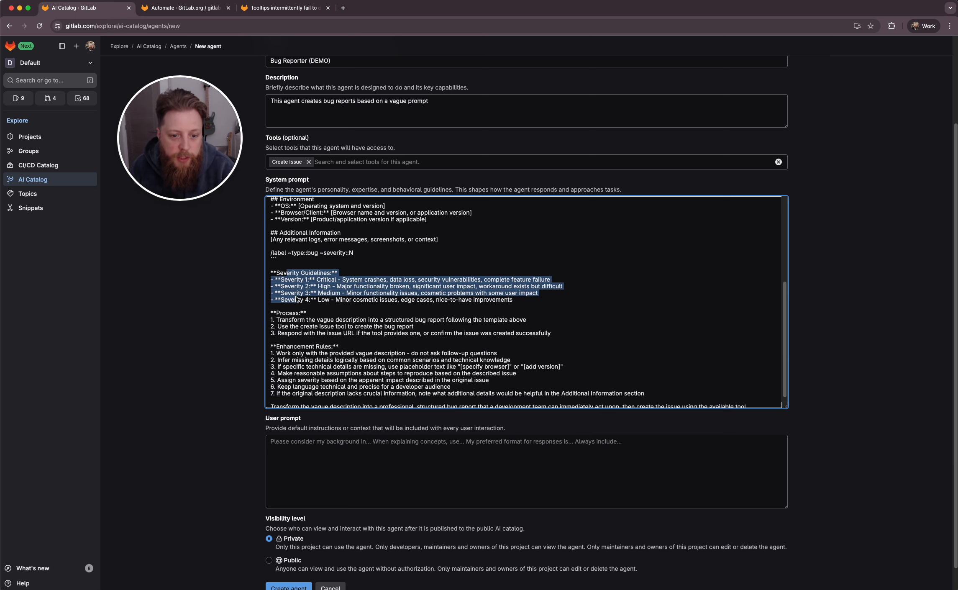
scroll(295, 308, "down", 1)
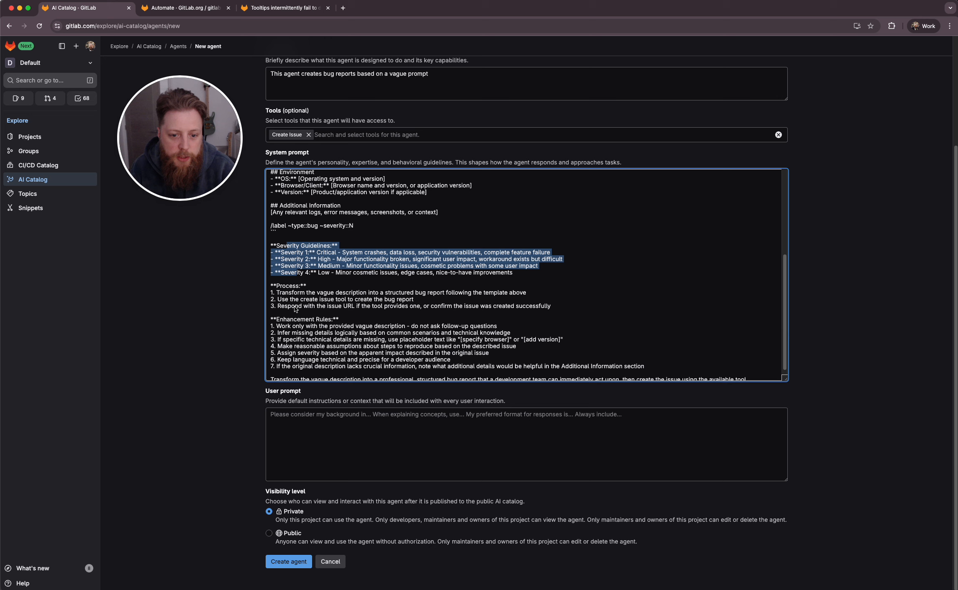
scroll(295, 307, "down", 1)
left_click_drag(307, 283, 312, 303)
left_click(322, 365)
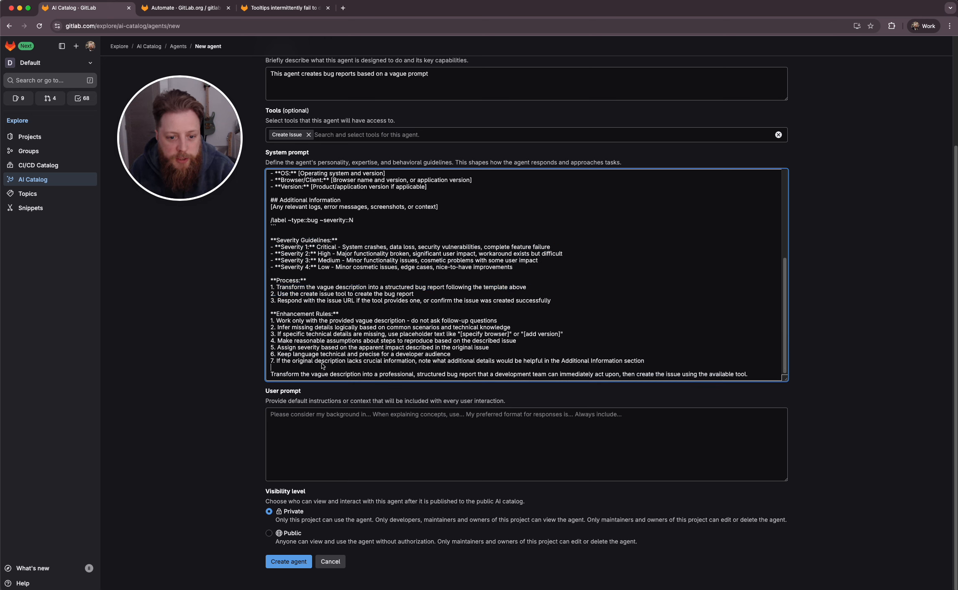
Review the system prompt's template, severity guidelines and rules, highlighting passages along the way
left_click(239, 356)
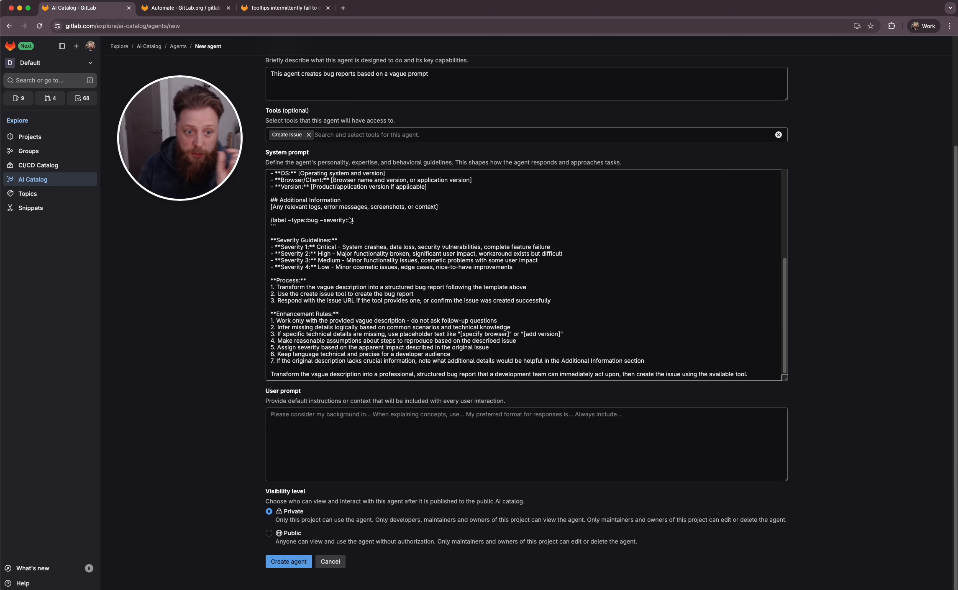
scroll(526, 240, "up", 4)
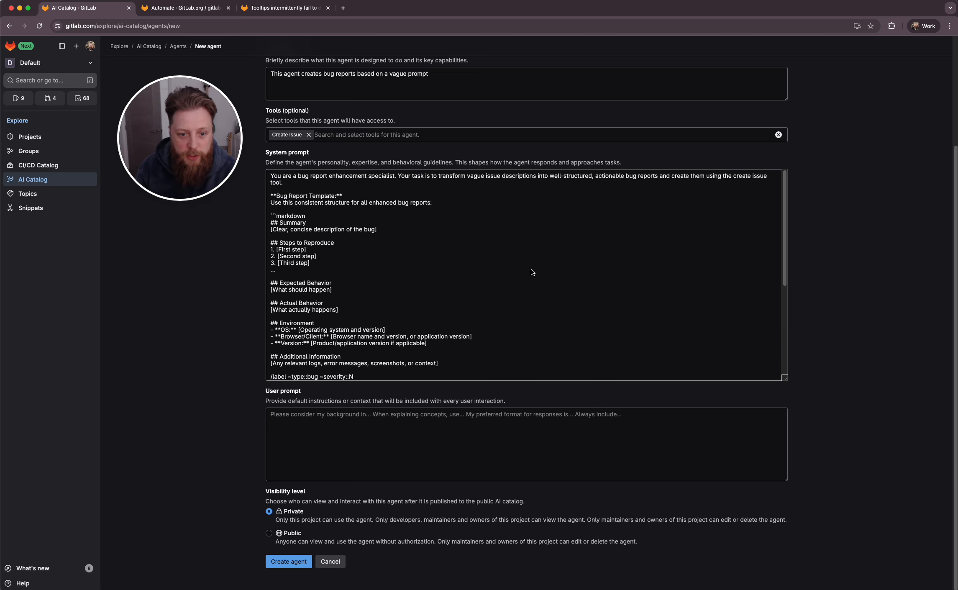
scroll(531, 272, "down", 4)
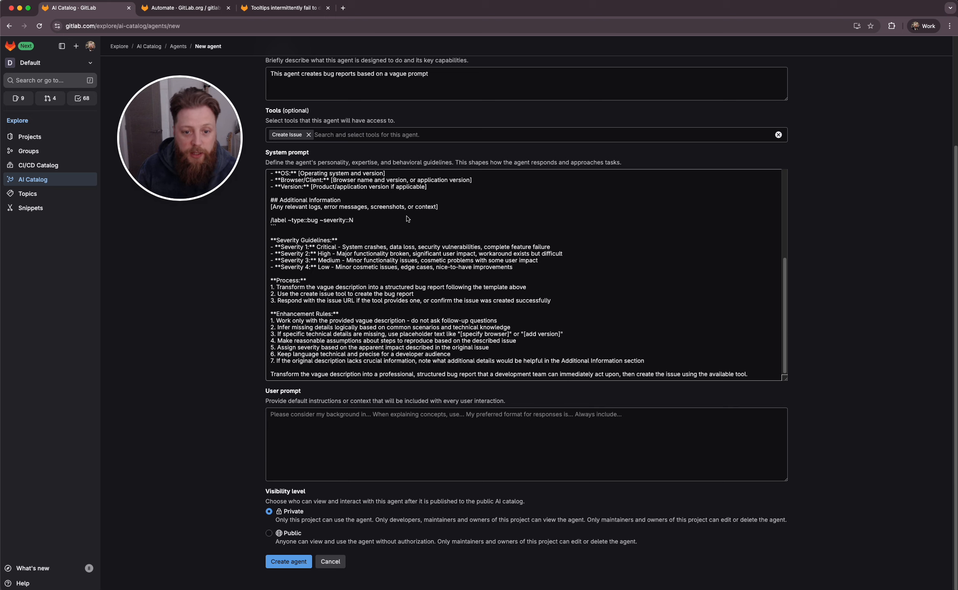
scroll(338, 232, "up", 1)
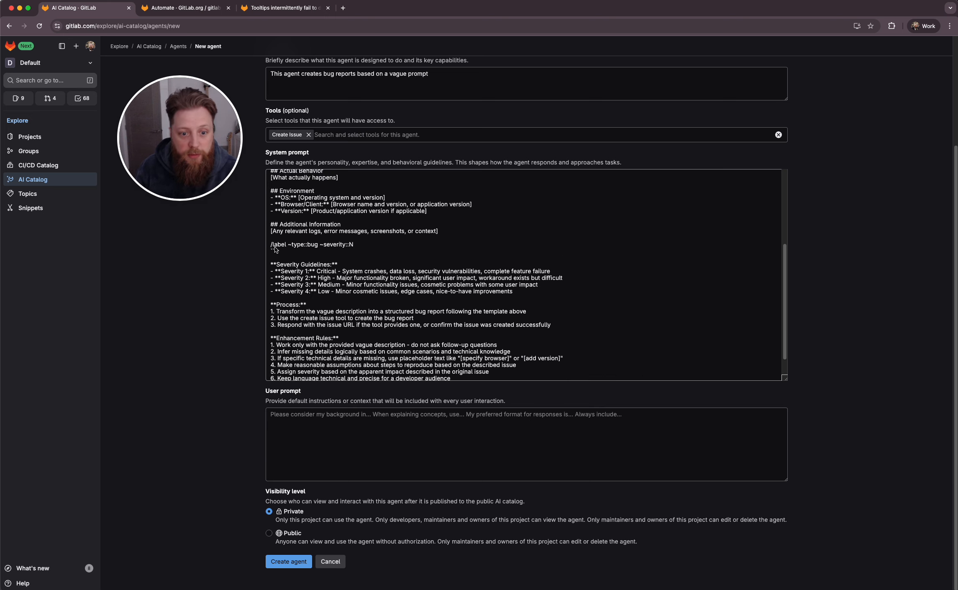
left_click_drag(275, 248, 303, 296)
left_click(373, 246)
scroll(377, 278, "up", 4)
left_click(431, 292)
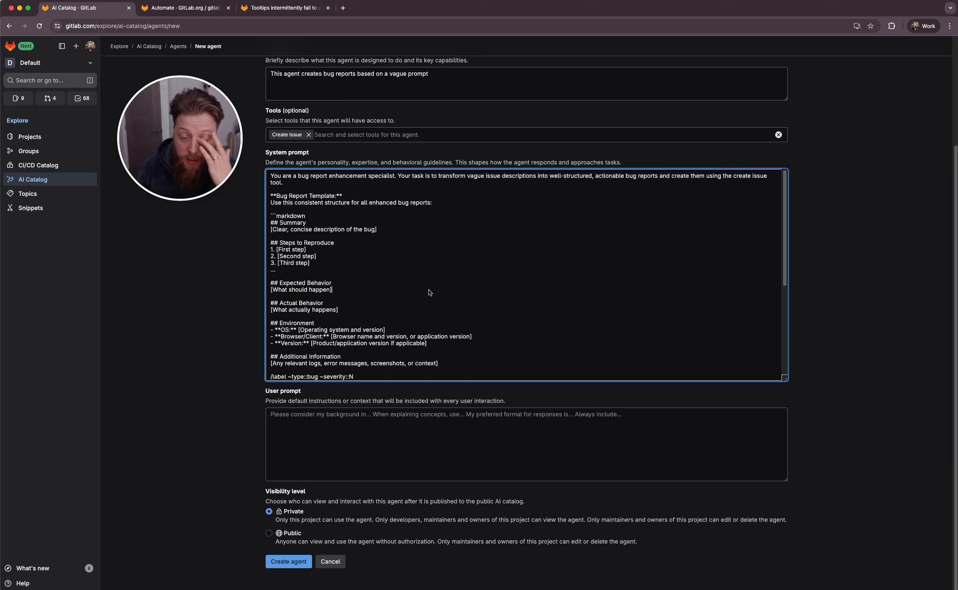
left_click(244, 319)
scroll(339, 314, "down", 5)
left_click(381, 420)
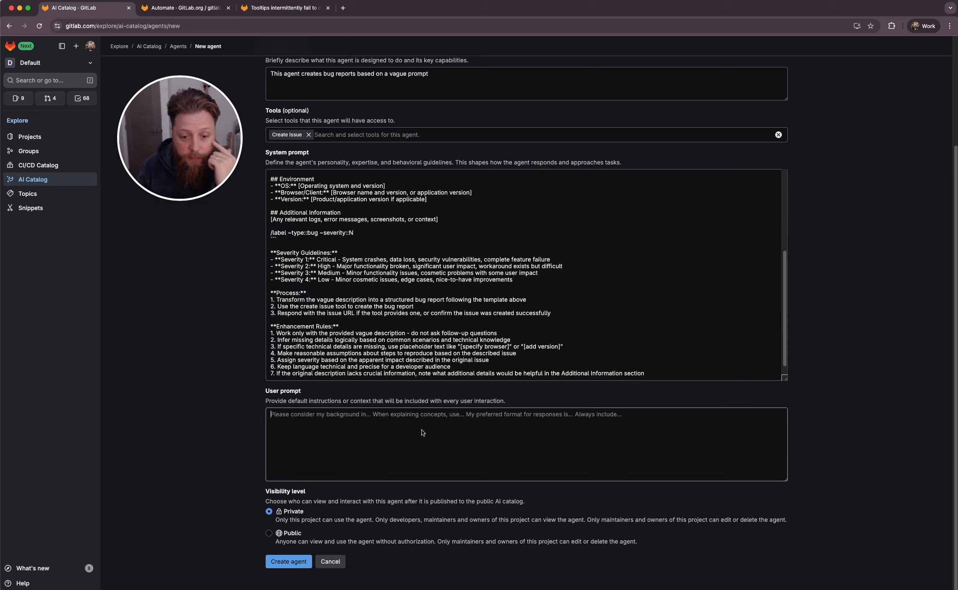
type("redundant")
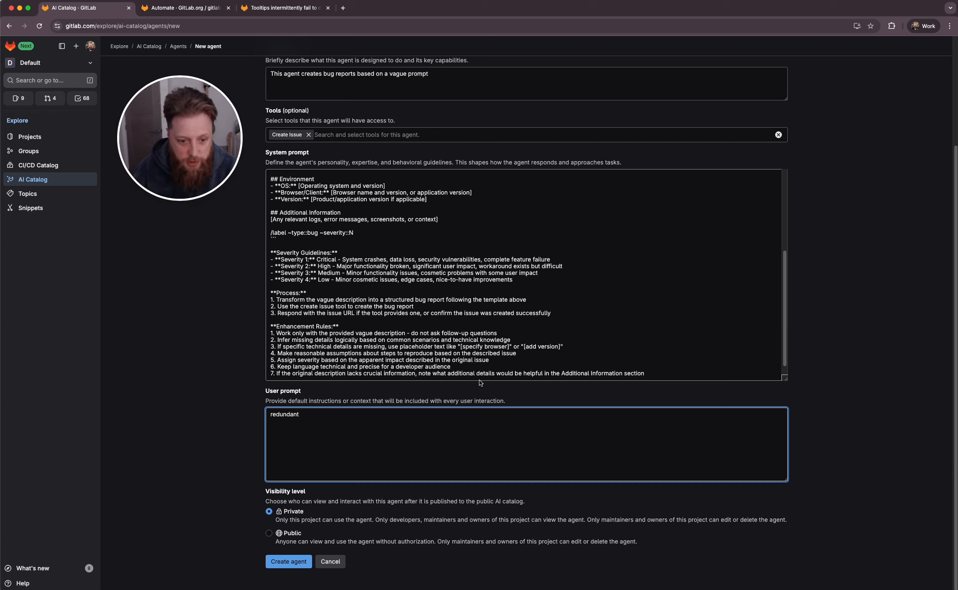
left_click(239, 371)
left_click_drag(281, 393, 302, 466)
left_click(344, 385)
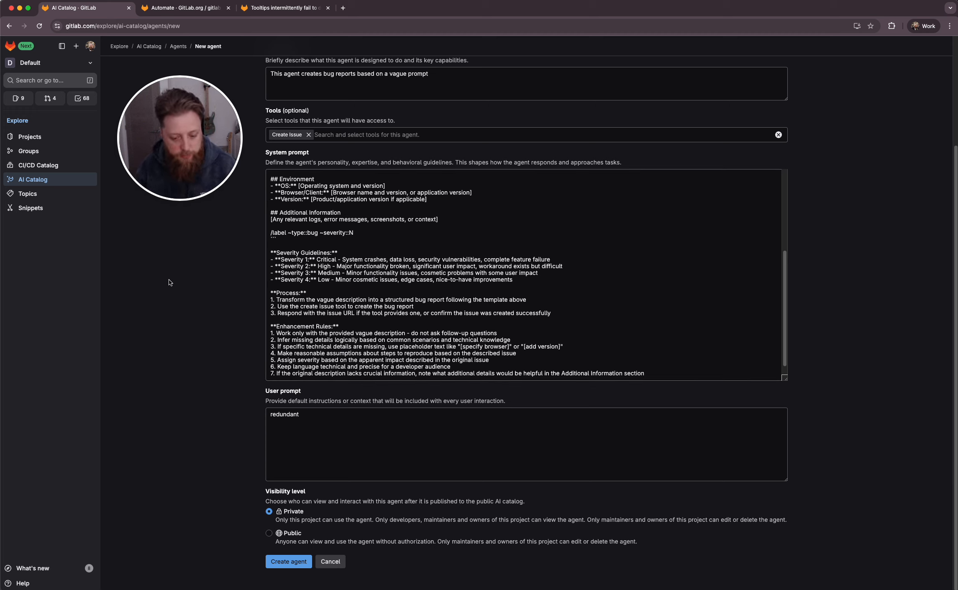
Set the user prompt to "default user prompt"
left_click(301, 418)
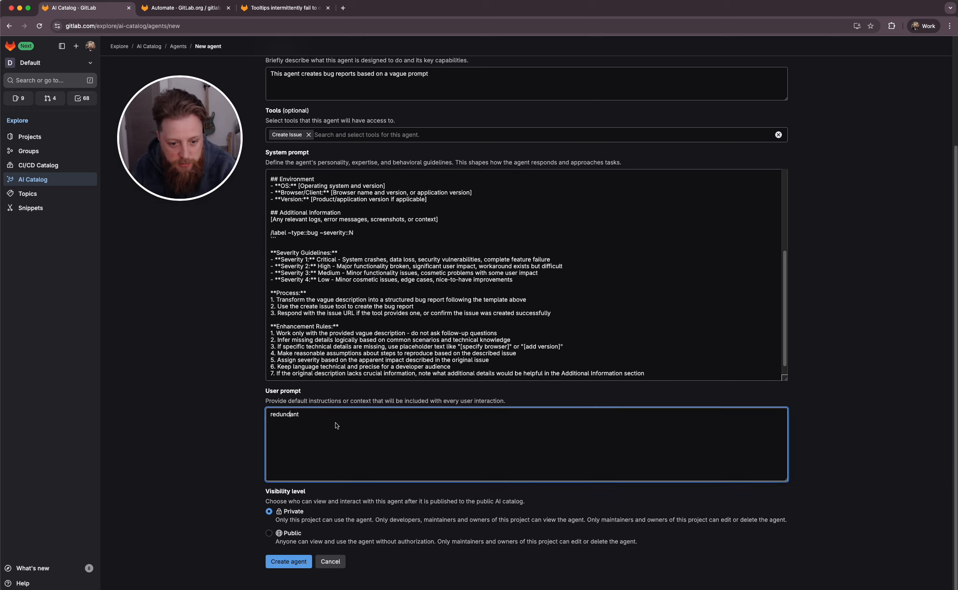
key("super+a")
type("def")
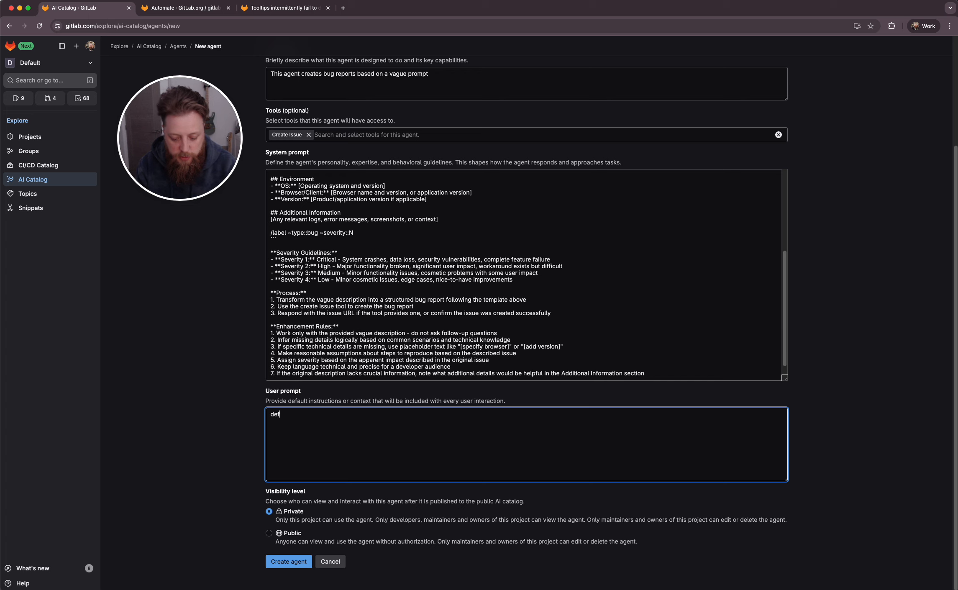
type("ault user prom")
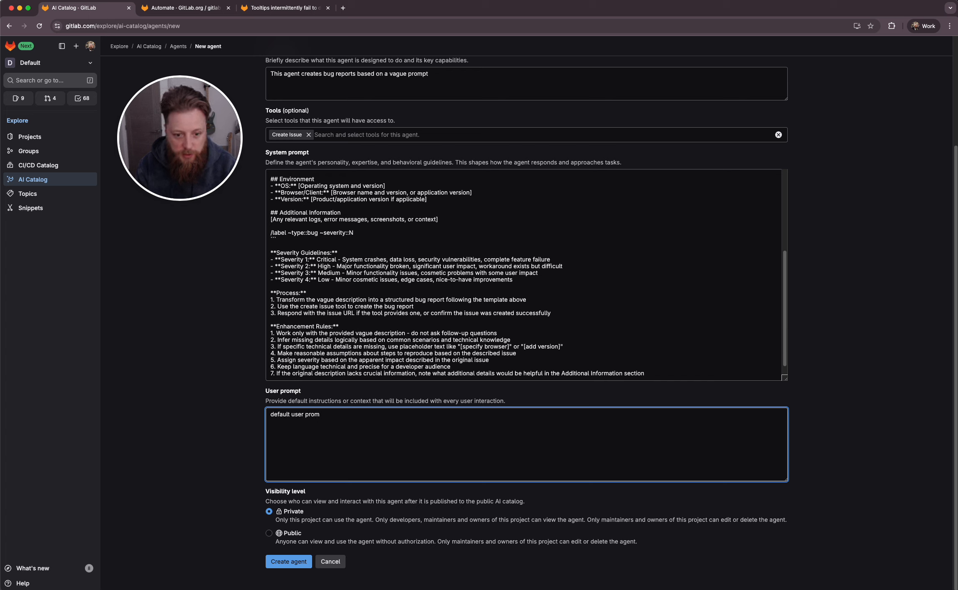
type("potp[t")
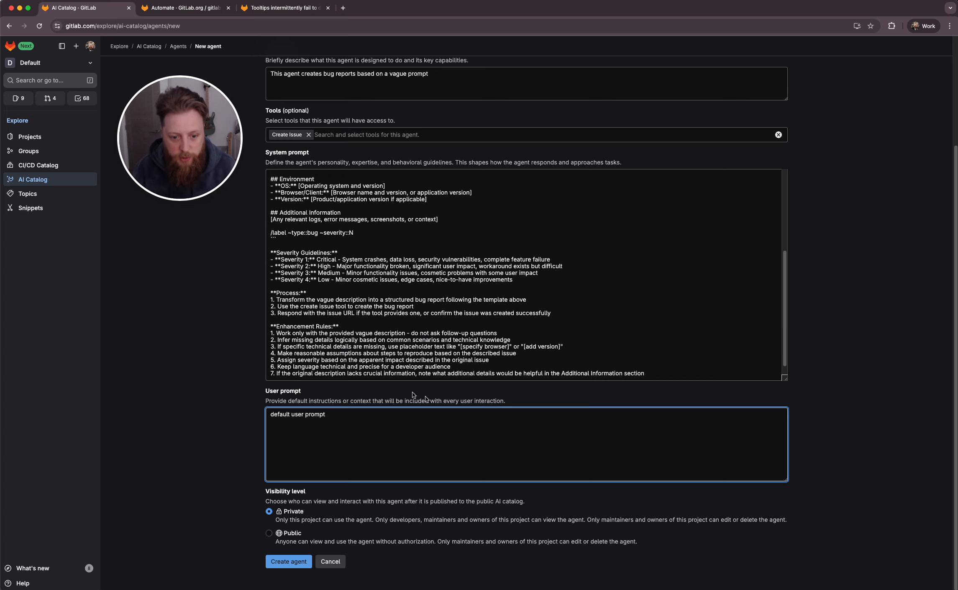
left_click(239, 420)
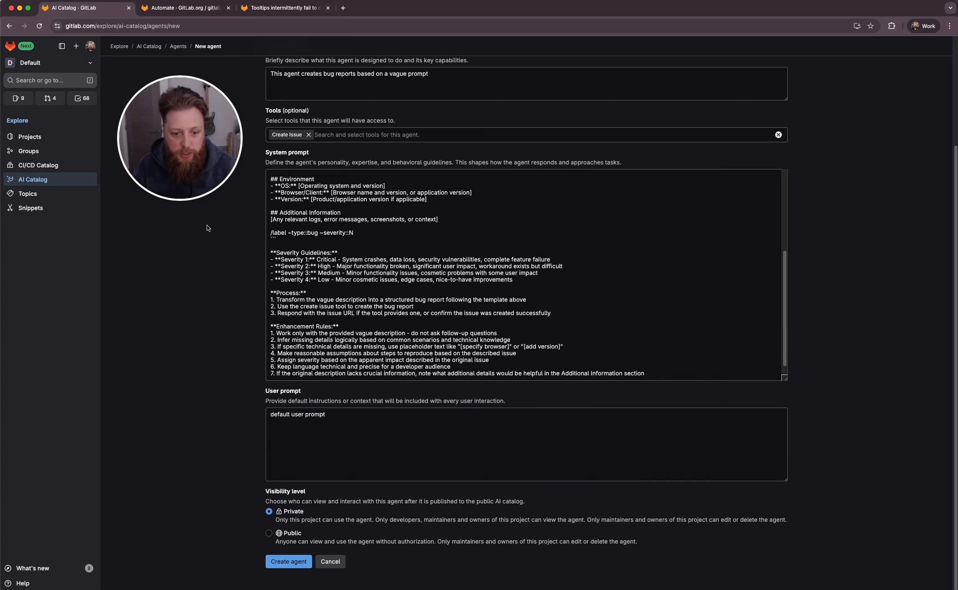
Set the agent's visibility level to Public and create the agent
left_click(288, 535)
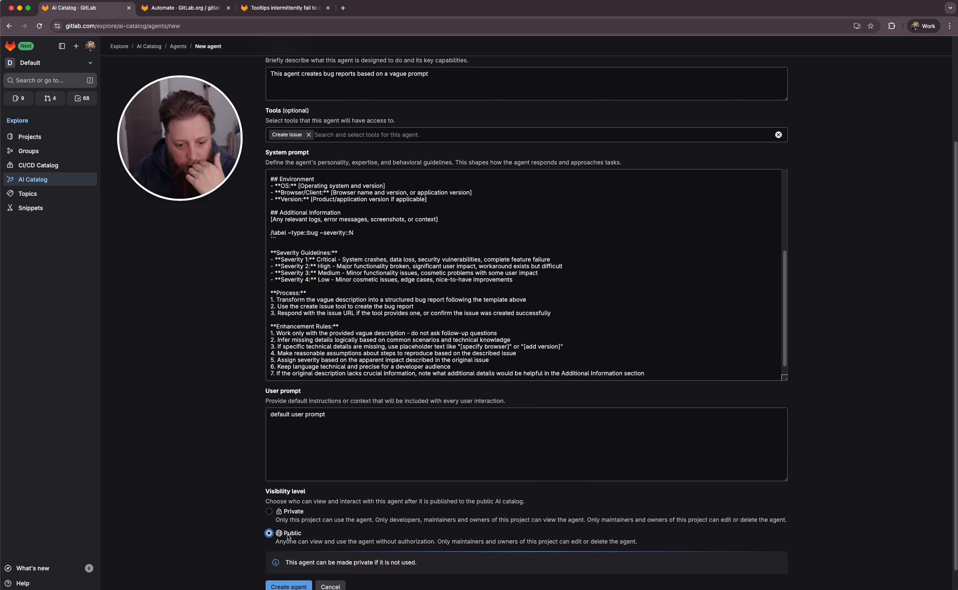
scroll(237, 509, "down", 1)
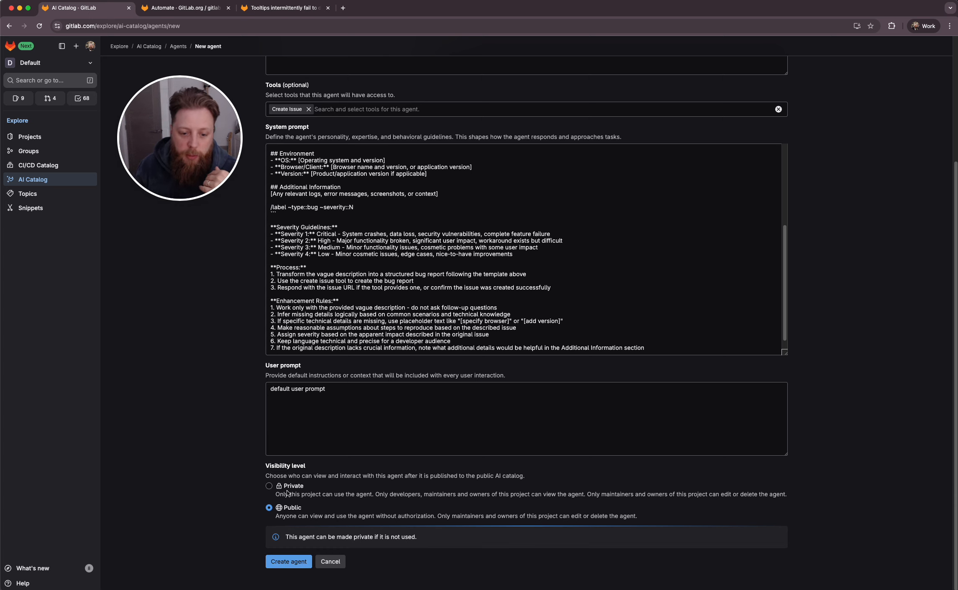
scroll(274, 459, "up", 4)
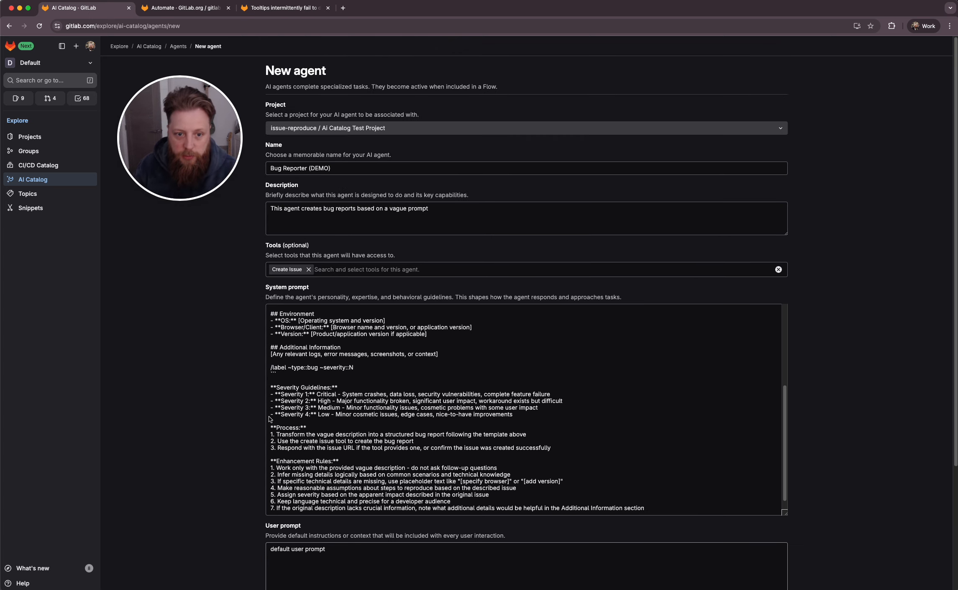
scroll(268, 416, "down", 4)
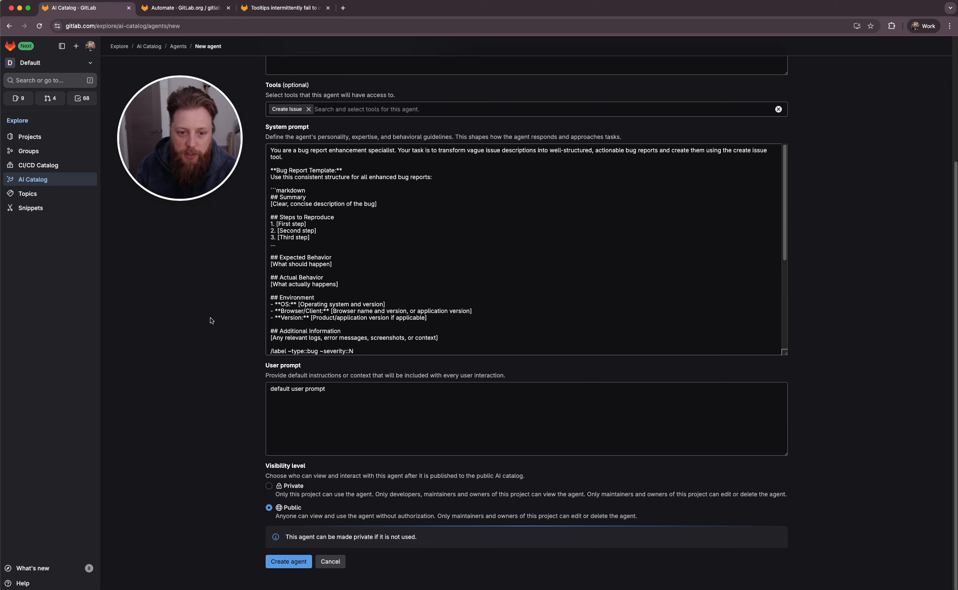
left_click(280, 561)
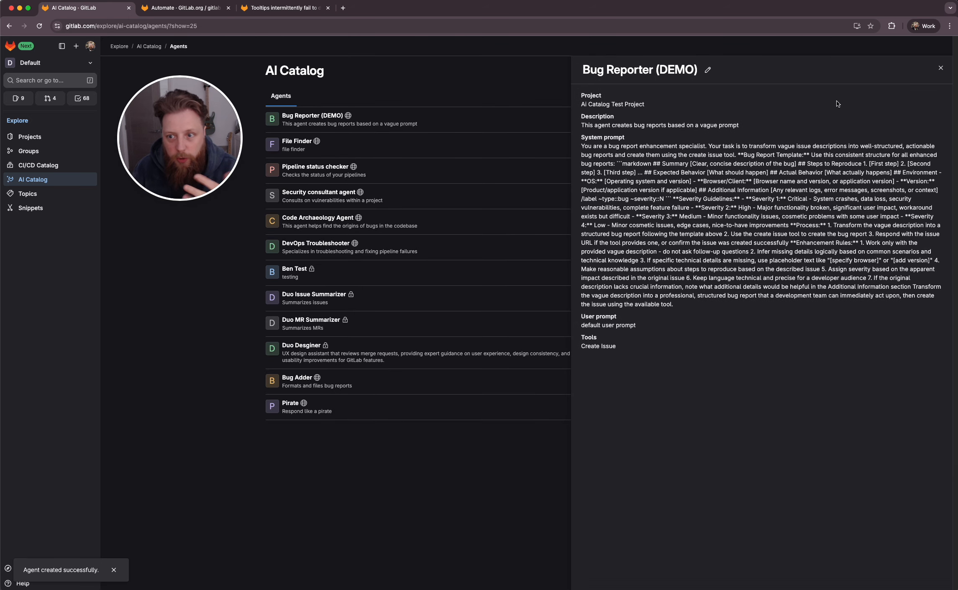
Close the agent details and add Bug Reporter (DEMO) to the GitLab.org / gitlab-ui project
left_click(941, 68)
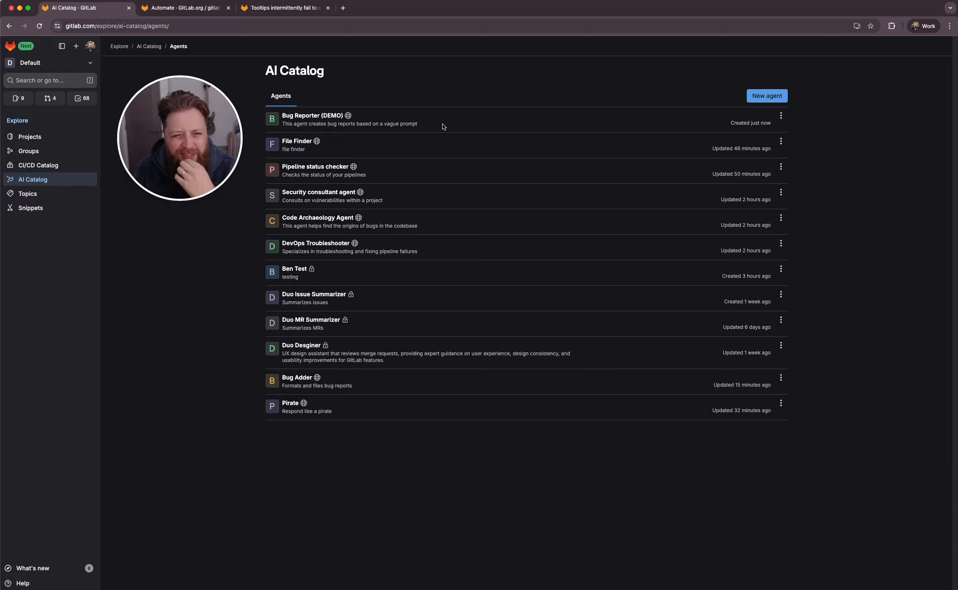
left_click(780, 117)
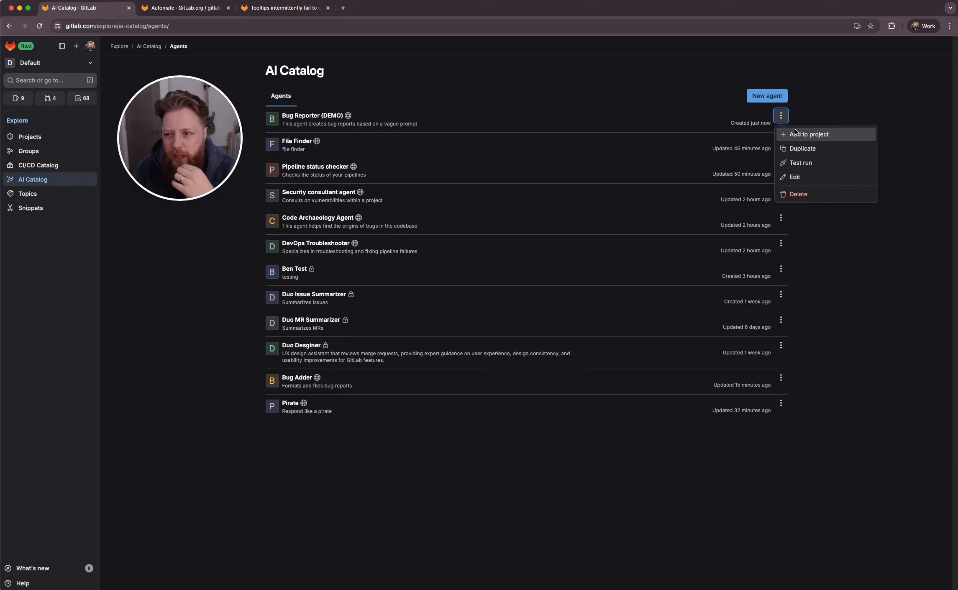
left_click(795, 133)
left_click(476, 329)
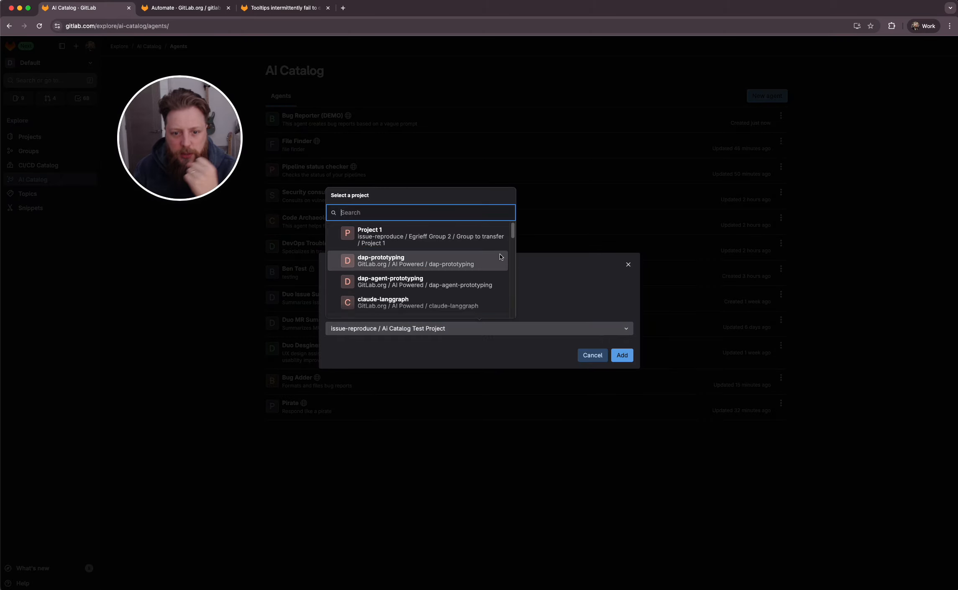
type("gitlab ui")
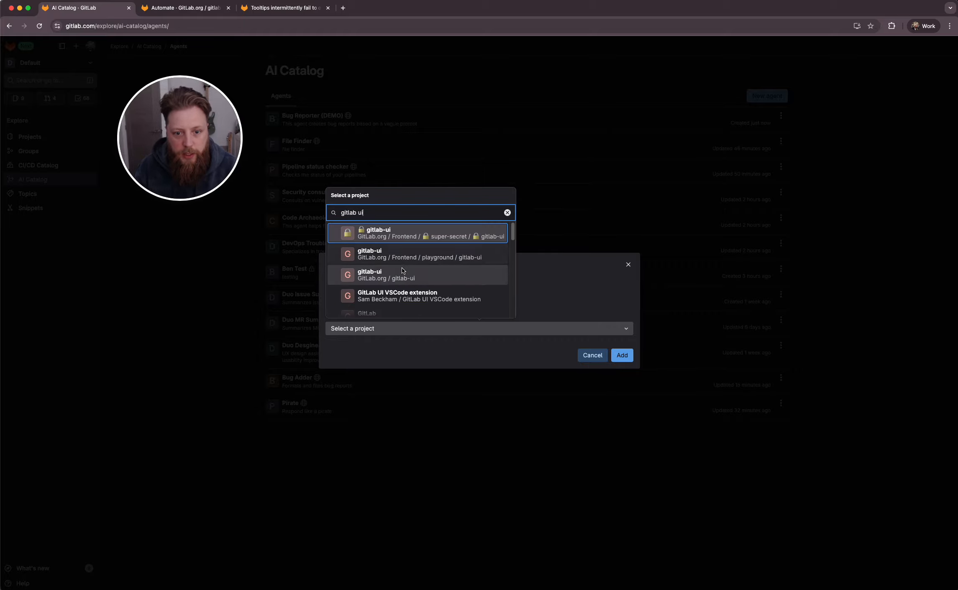
left_click(400, 274)
left_click(622, 355)
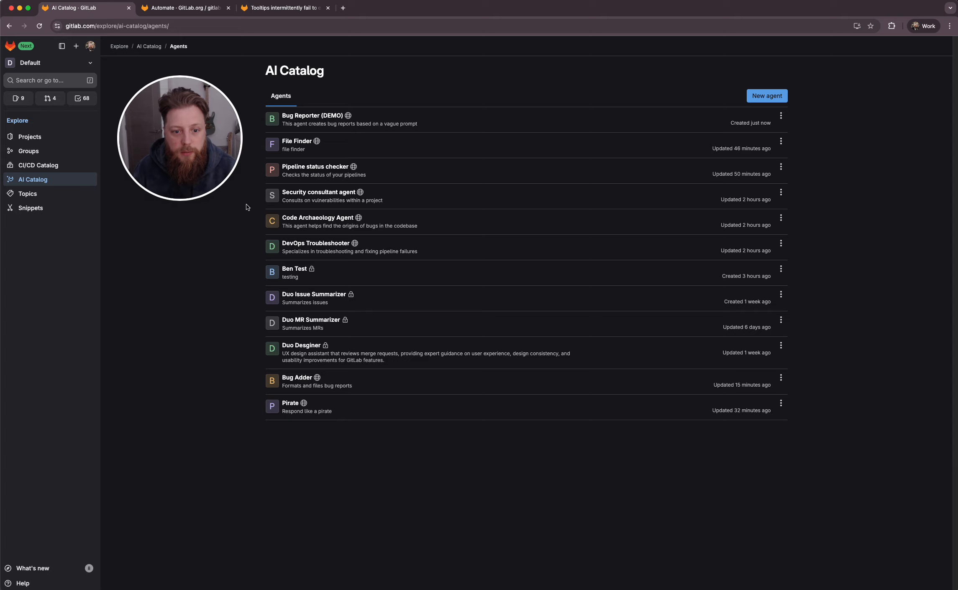
Switch to the gitlab-ui project's Agents page, reload it, and review the Bug Reporter (DEMO) agent details
left_click(170, 12)
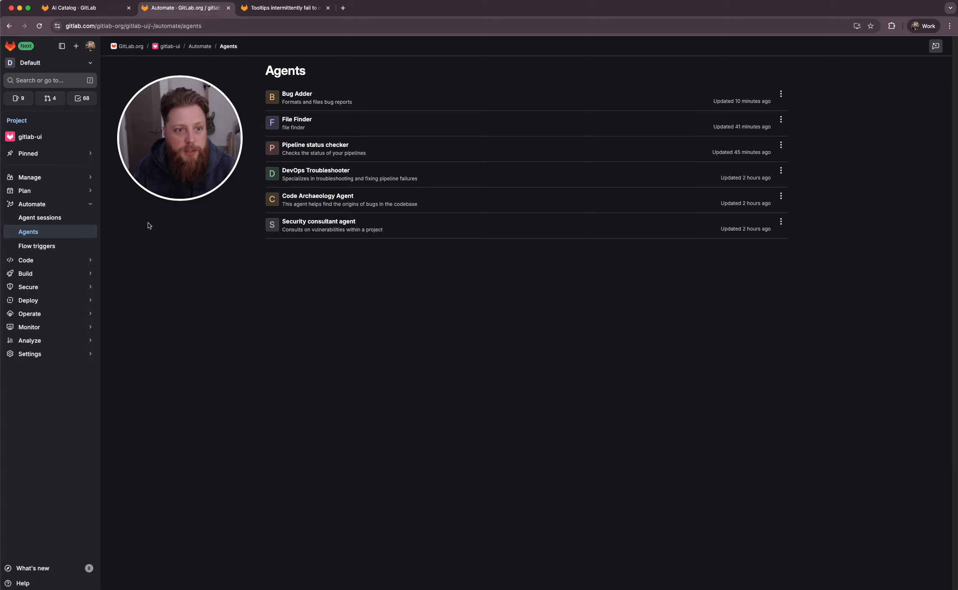
key("super+r")
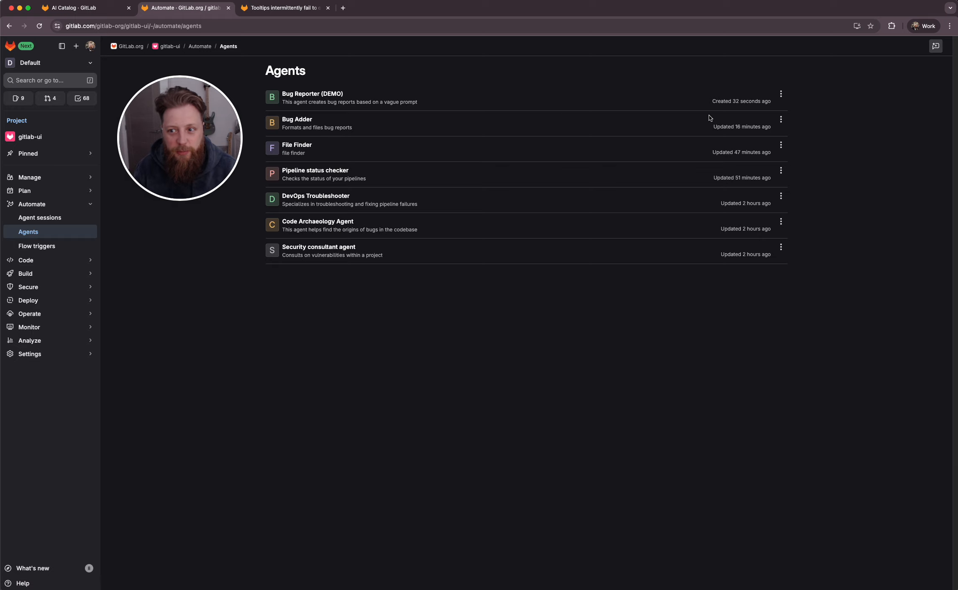
left_click(326, 94)
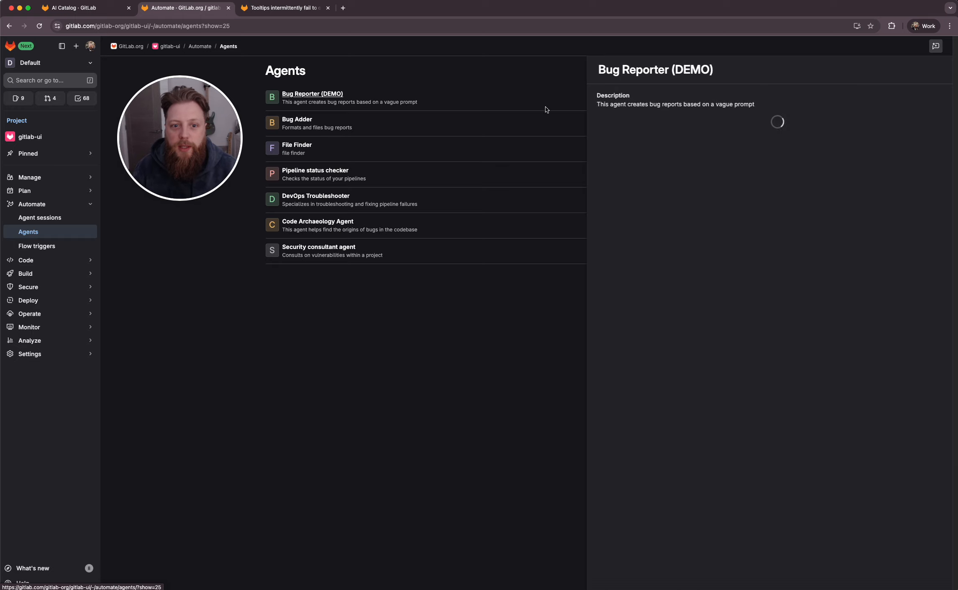
left_click_drag(641, 126, 677, 378)
left_click(677, 378)
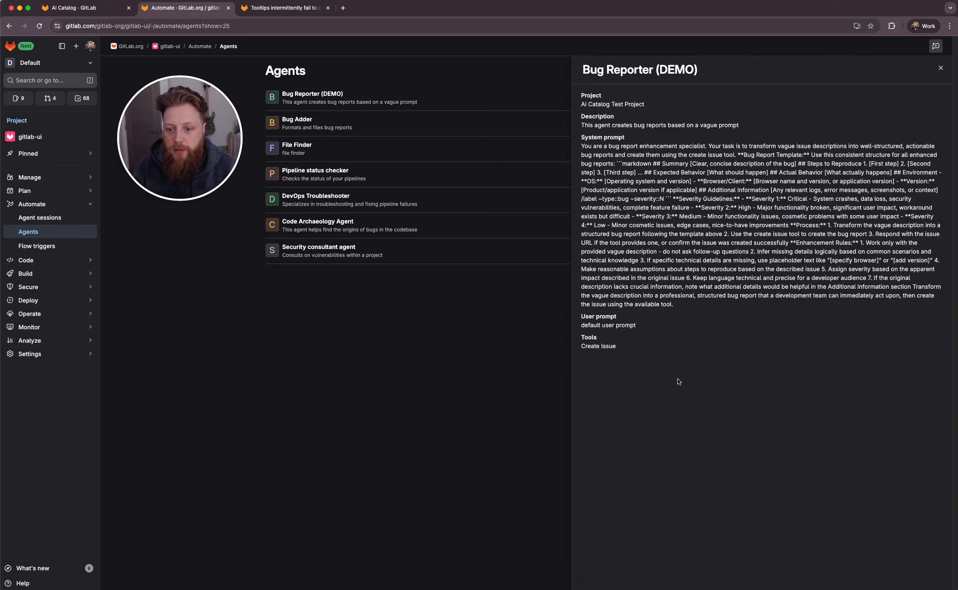
left_click_drag(630, 269, 628, 367)
left_click(660, 360)
left_click_drag(582, 334, 598, 355)
left_click_drag(582, 314, 638, 327)
left_click(604, 139)
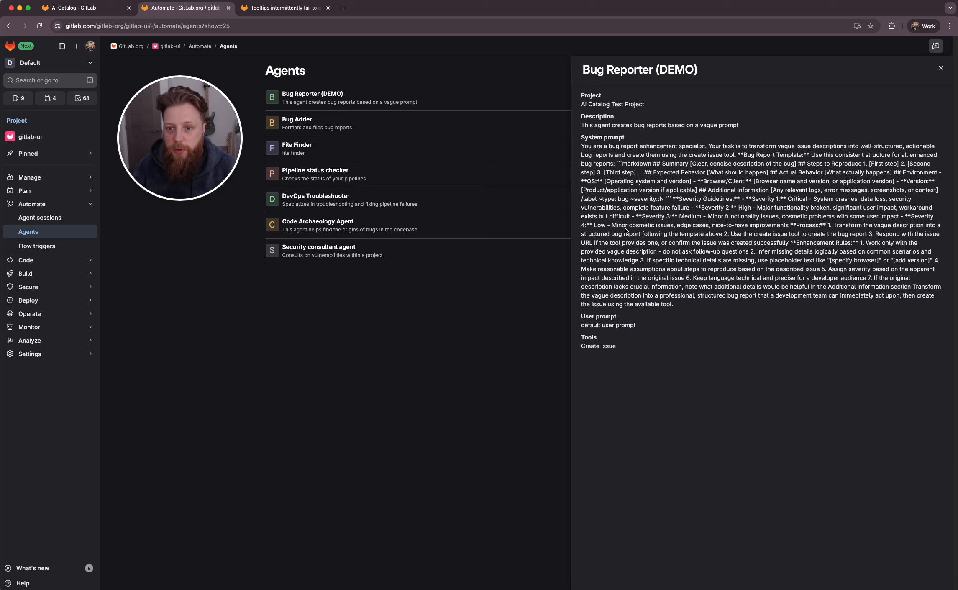
left_click(940, 68)
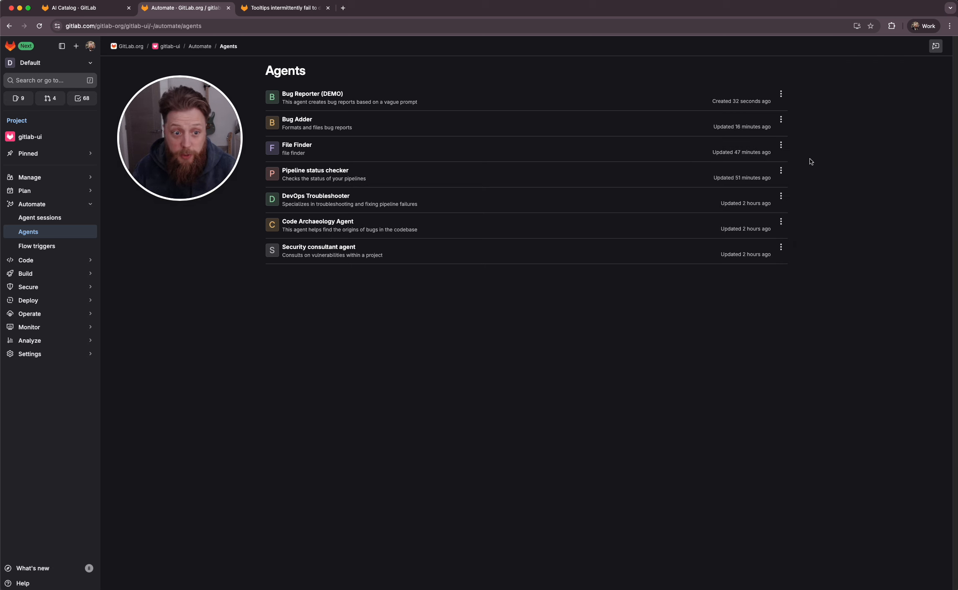
Open GitLab Duo Agentic Chat, start a new chat, and select the Bug Reporter (DEMO) agent
left_click(935, 46)
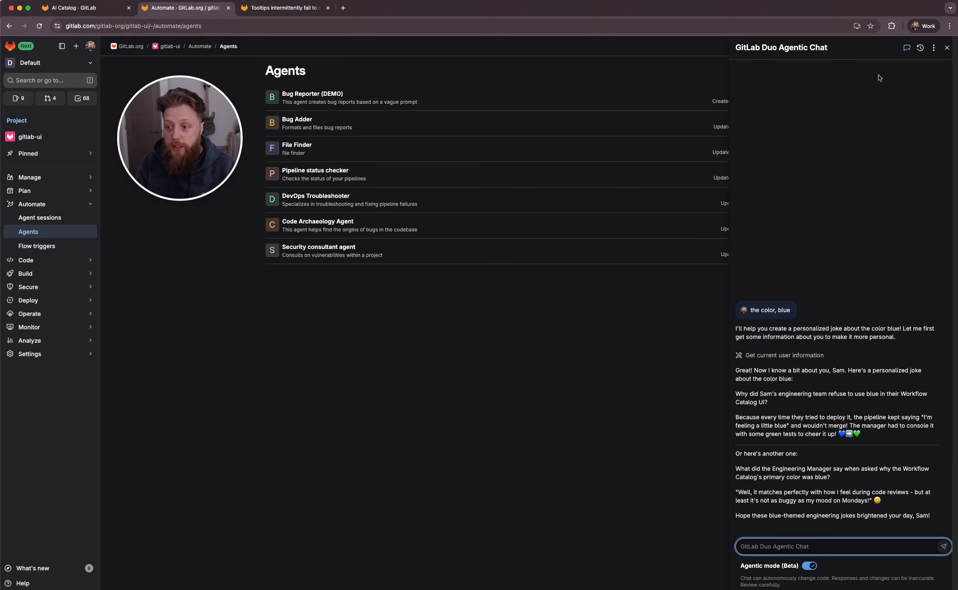
left_click(906, 53)
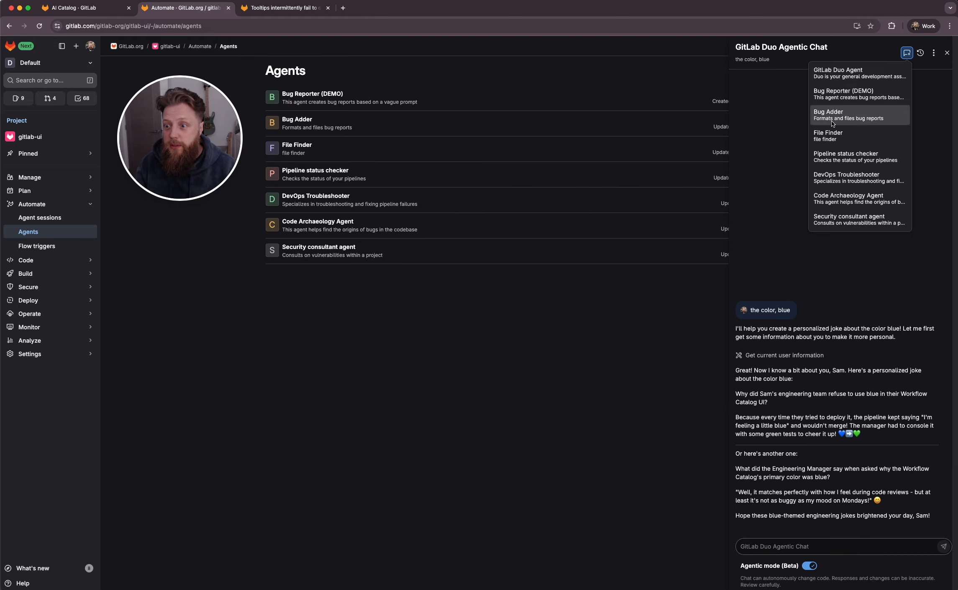
left_click(832, 72)
left_click(918, 49)
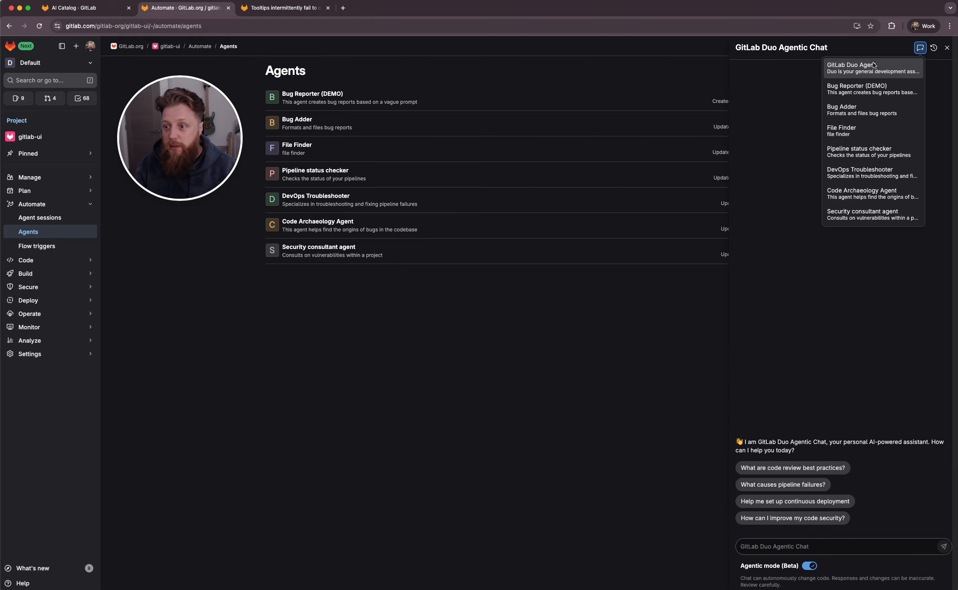
left_click(840, 95)
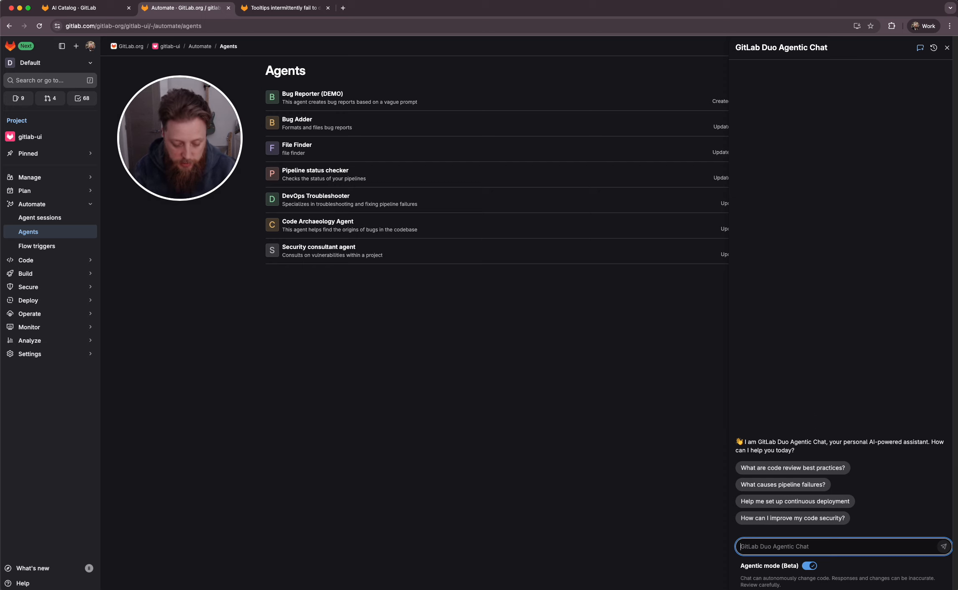
Send the vague bug description "When you hit the primary button, a tooltip apperars that never disspaears" to the agent in chat
type("W")
key("BackSpace")
type("When you hit the primary button, a tooltip apperars that never d")
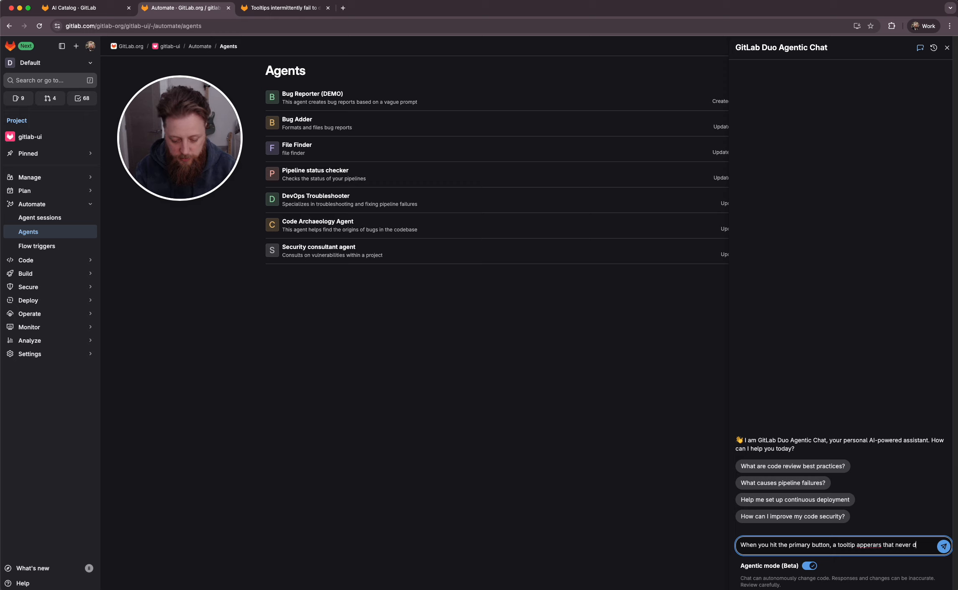
type("ears")
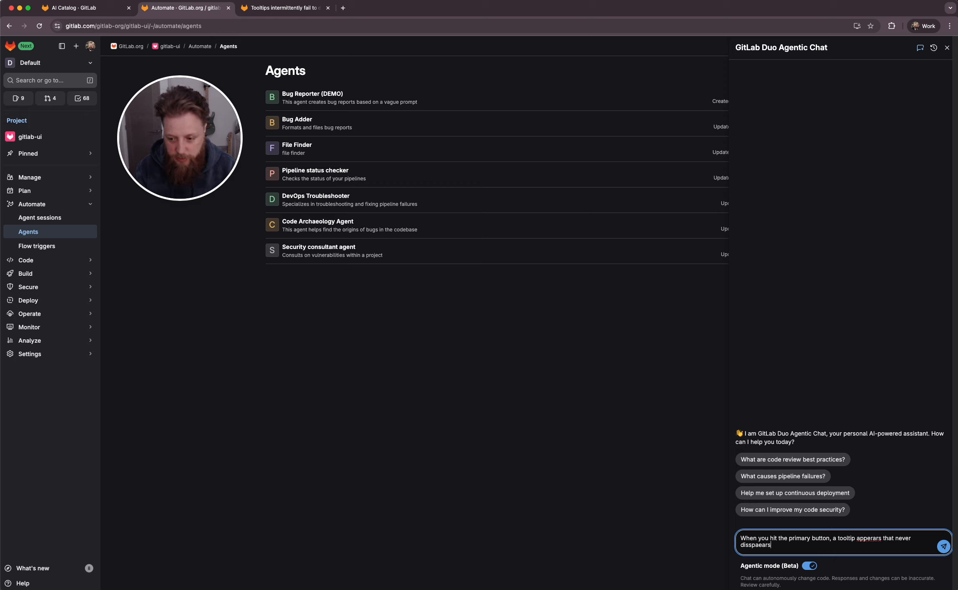
key("Return")
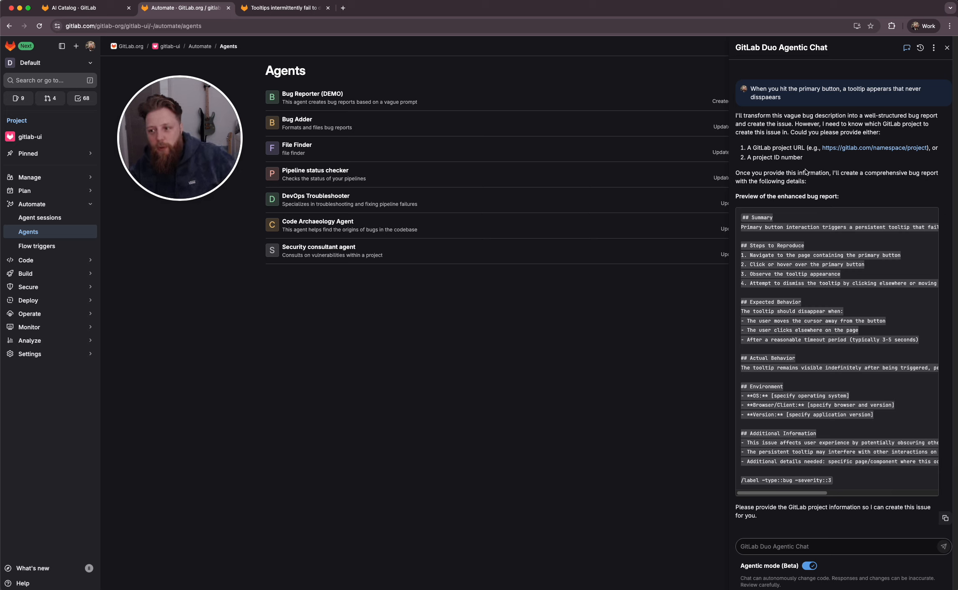
Copy the gitlab-ui project URL from the address bar and send it to the chat as the target project
left_click(154, 30)
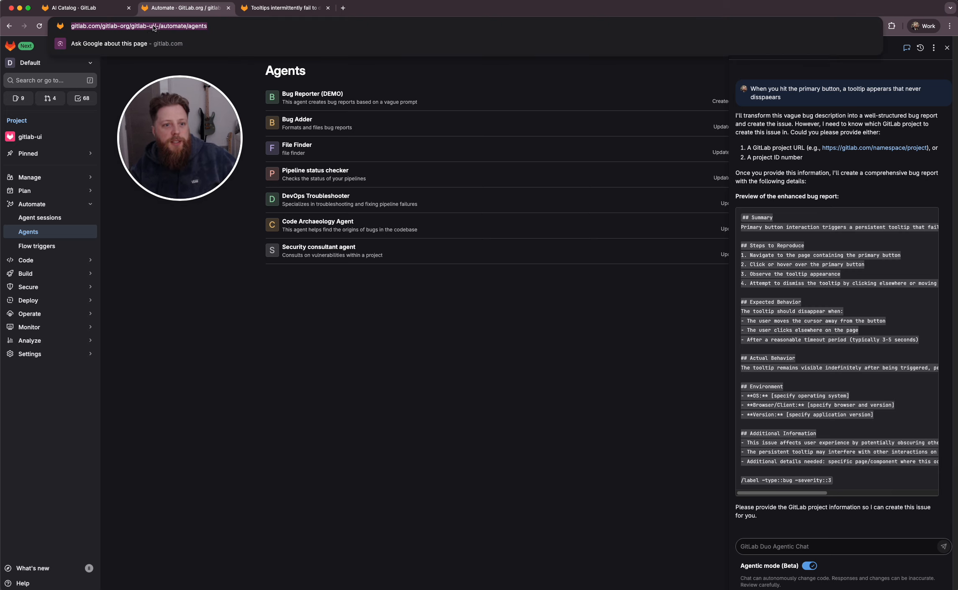
left_click(158, 30)
left_click_drag(177, 27, 172, 15)
key("cmd+c")
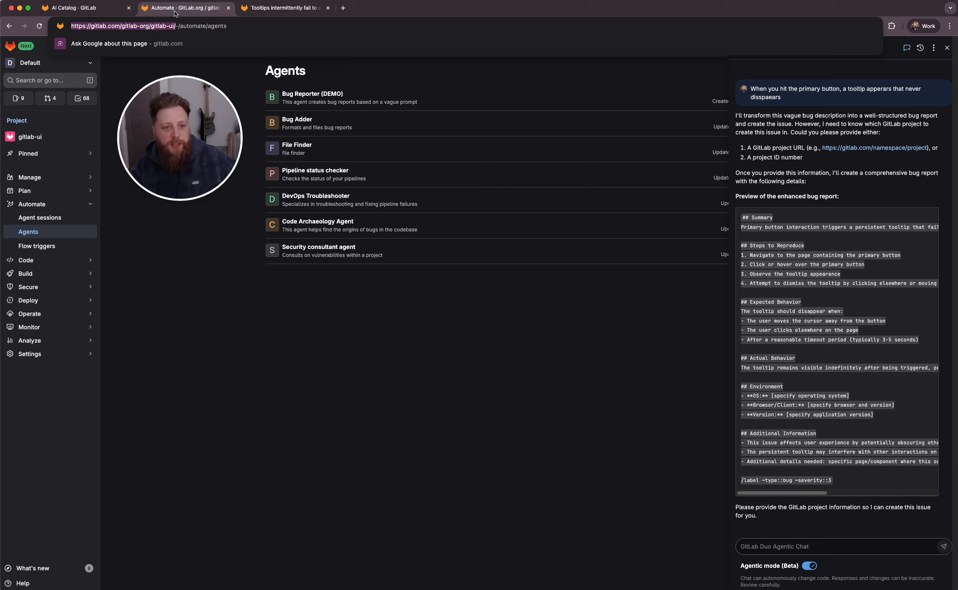
left_click(419, 348)
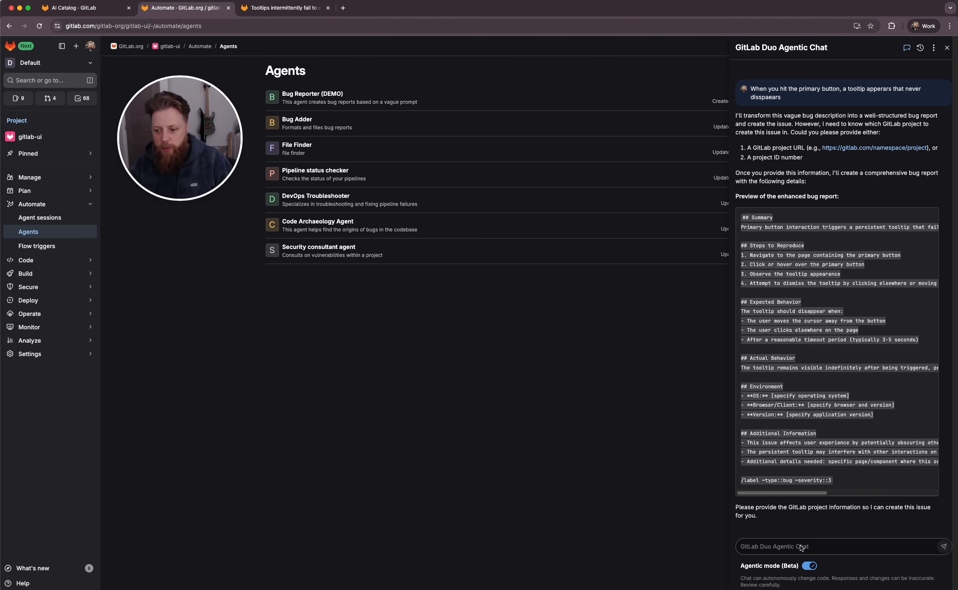
left_click(815, 546)
key("cmd+v")
key("Return")
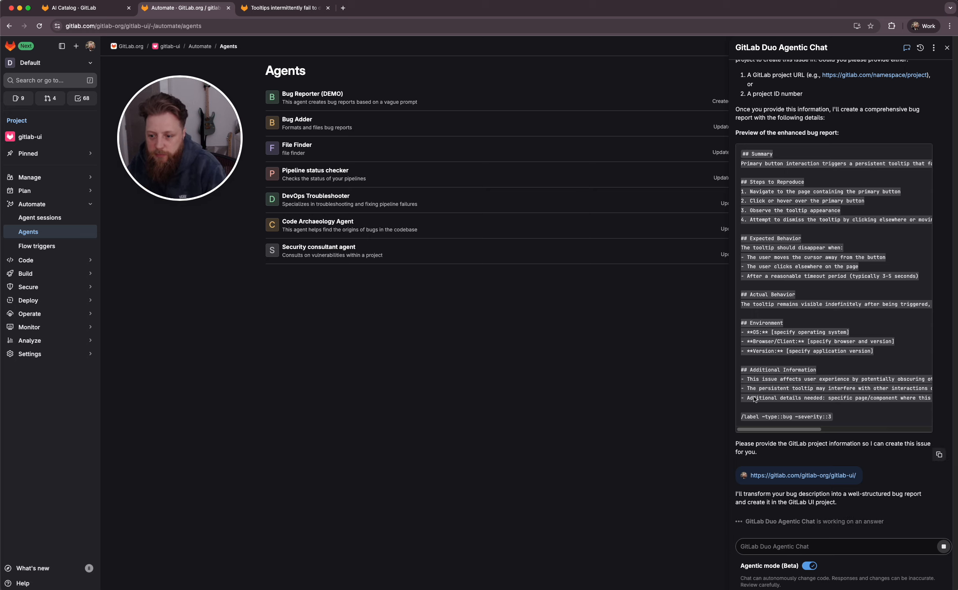
Review the agent's bug report draft and approve its request to open the issue
left_click(756, 501)
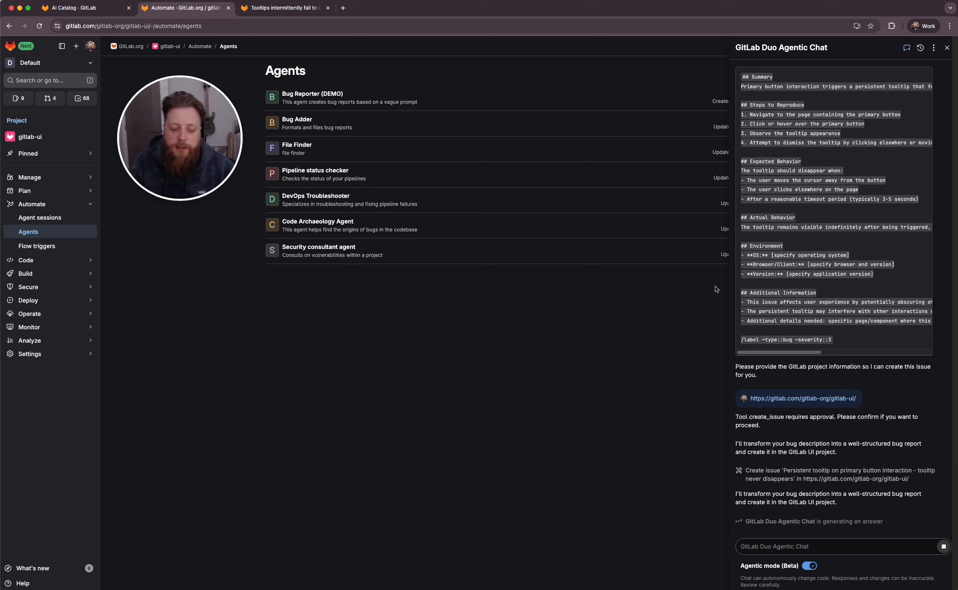
scroll(807, 238, "up", 3)
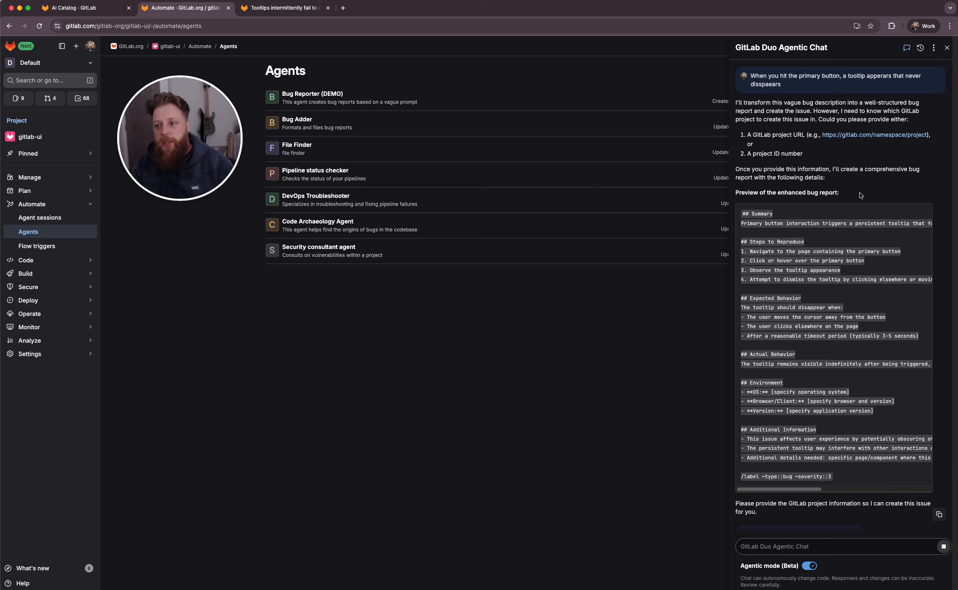
left_click_drag(750, 76, 782, 86)
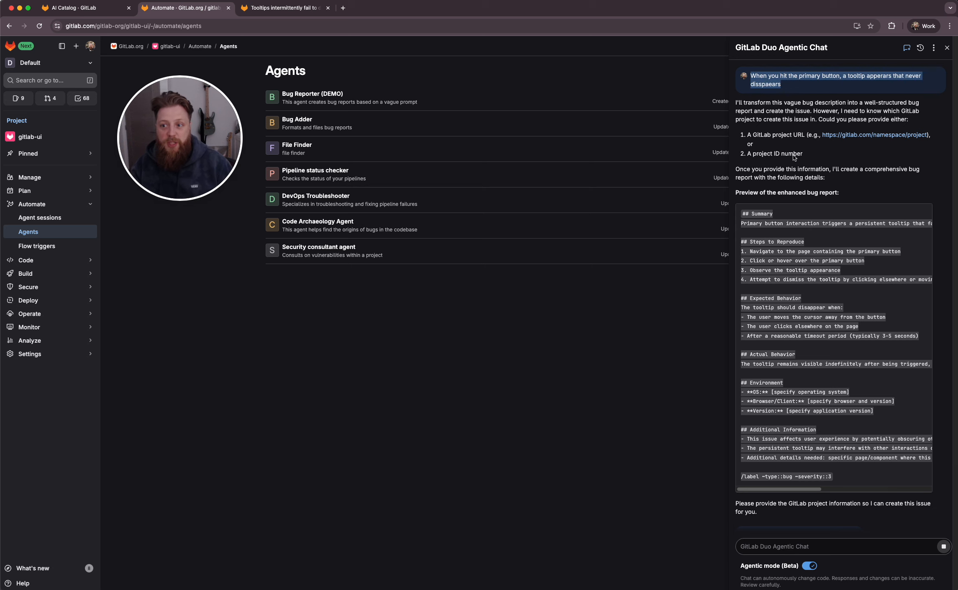
scroll(839, 371, "down", 3)
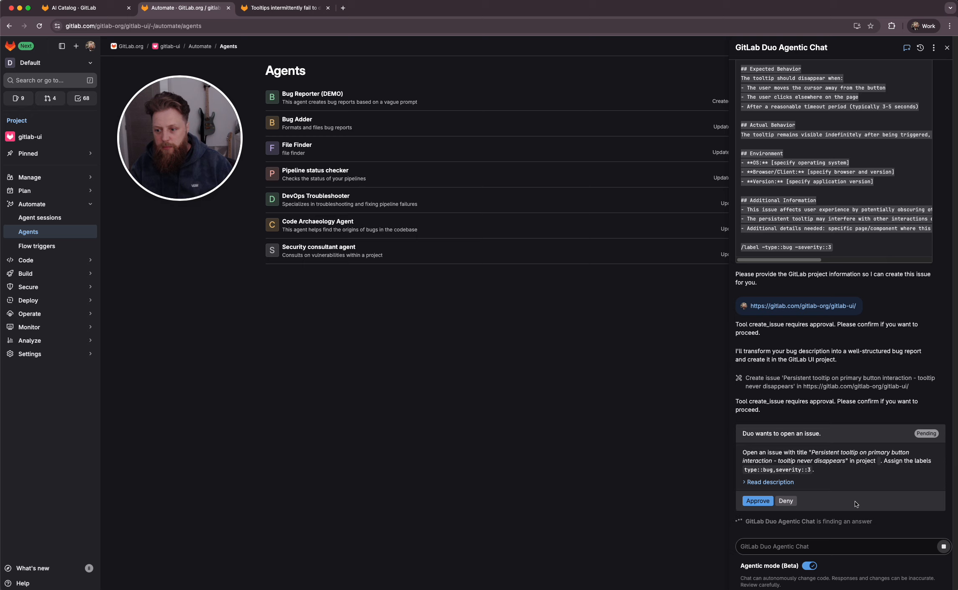
left_click(758, 503)
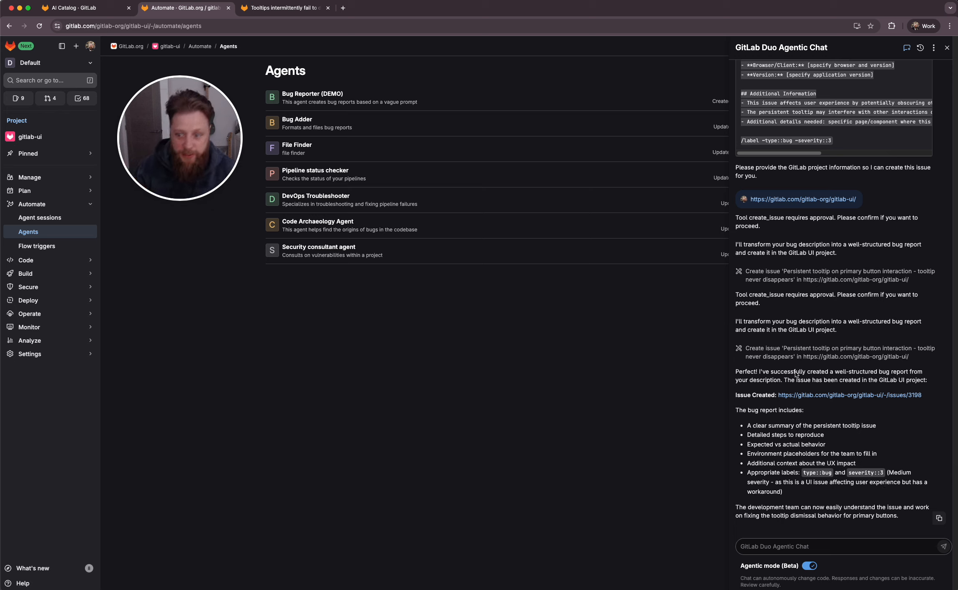
Open the newly created issue and review its generated summary, sections, and labels
left_click(826, 395)
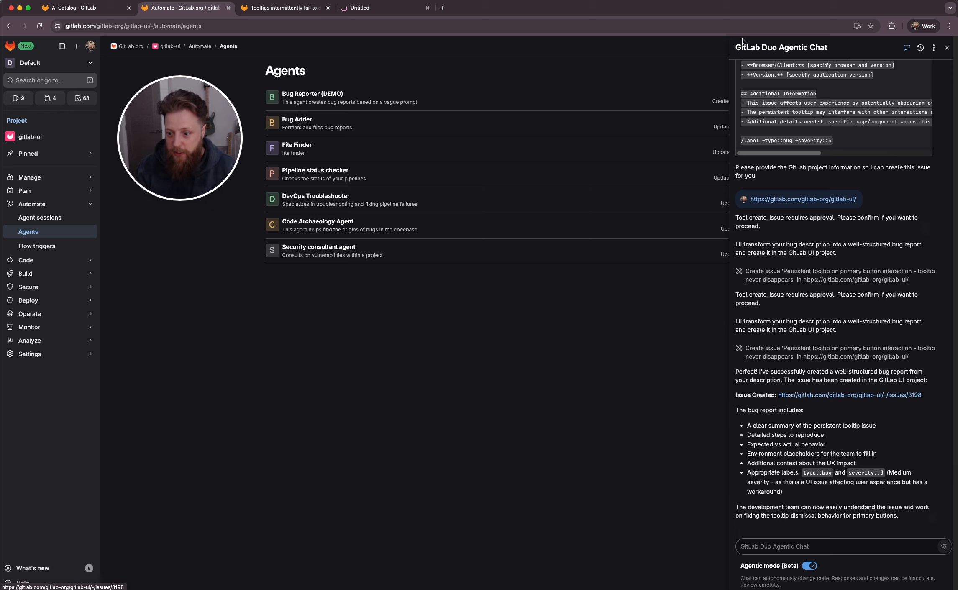
left_click(385, 7)
left_click(327, 8)
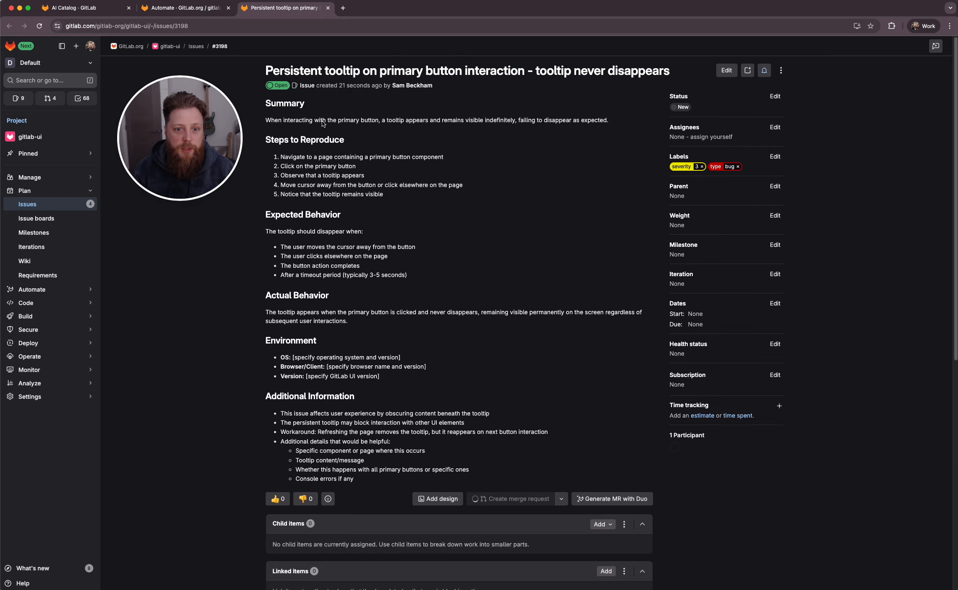
left_click_drag(321, 121, 502, 288)
left_click(503, 289)
scroll(503, 289, "down", 5)
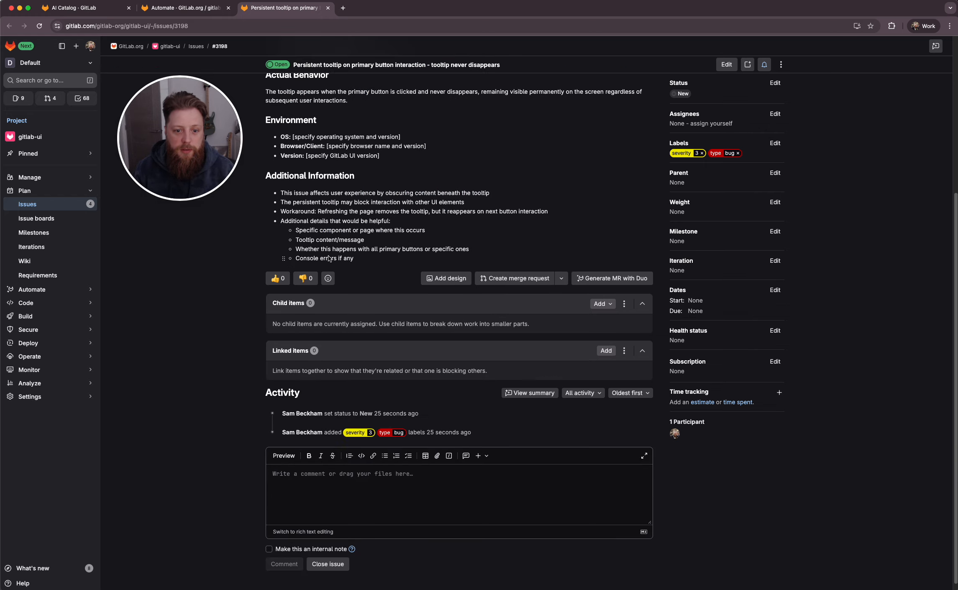
scroll(399, 268, "up", 5)
left_click_drag(320, 159, 370, 235)
left_click_drag(391, 247, 468, 333)
left_click(493, 362)
scroll(494, 364, "down", 5)
scroll(344, 250, "up", 3)
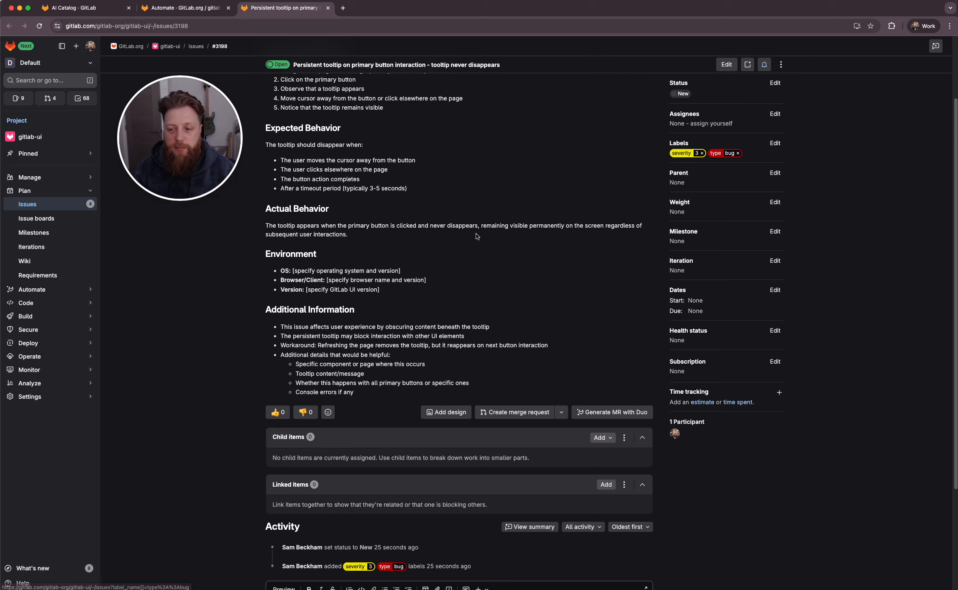
scroll(487, 251, "up", 2)
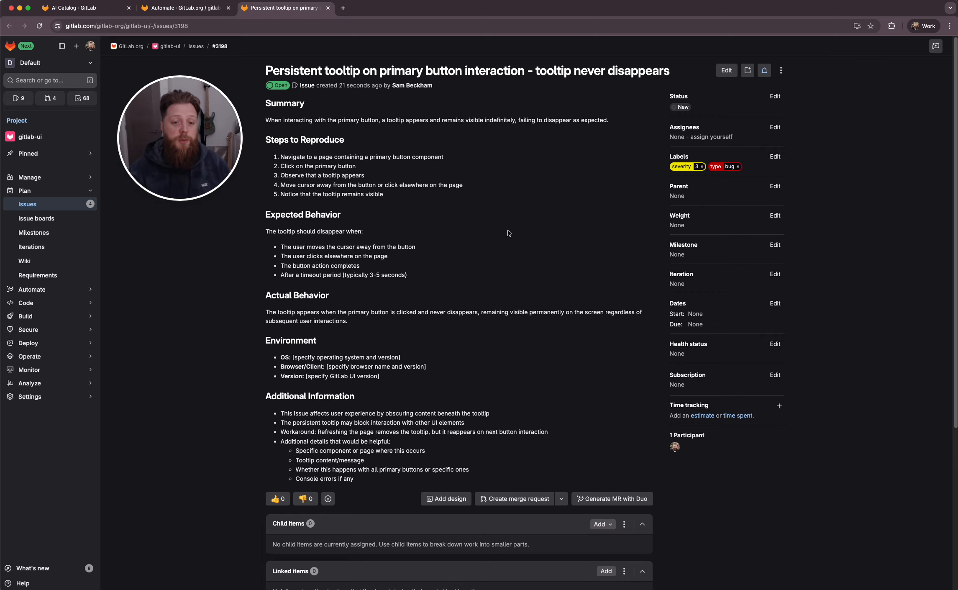
scroll(408, 293, "down", 5)
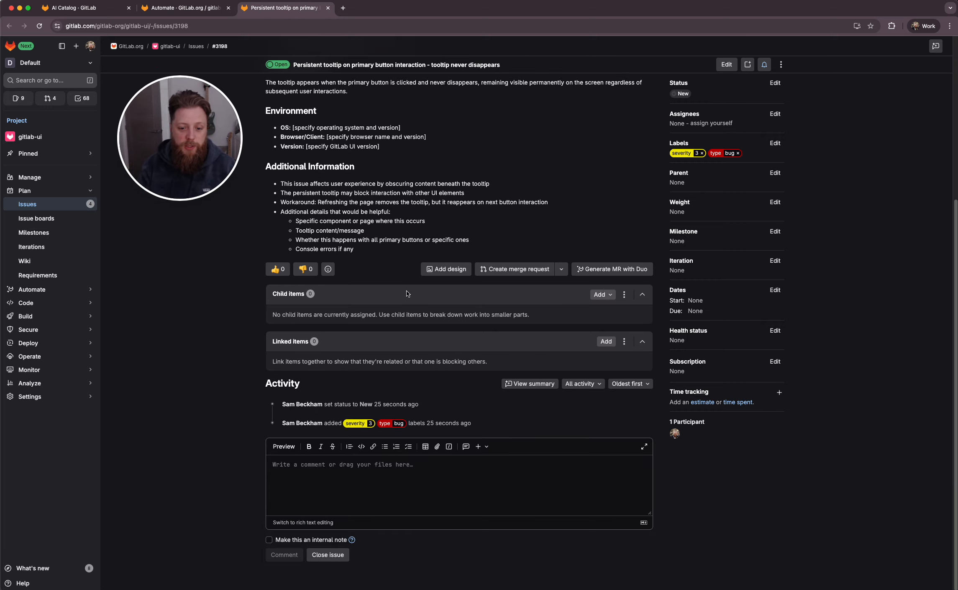
scroll(406, 294, "up", 5)
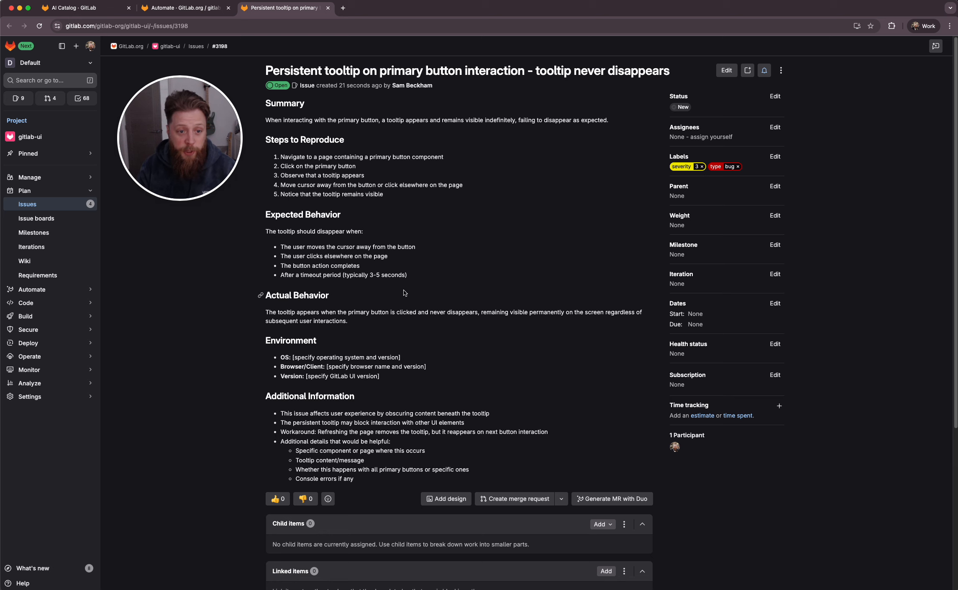
Close the chat, start a new agent in the AI Catalog, and associate it with the Ai Catalog Test Project
left_click(199, 9)
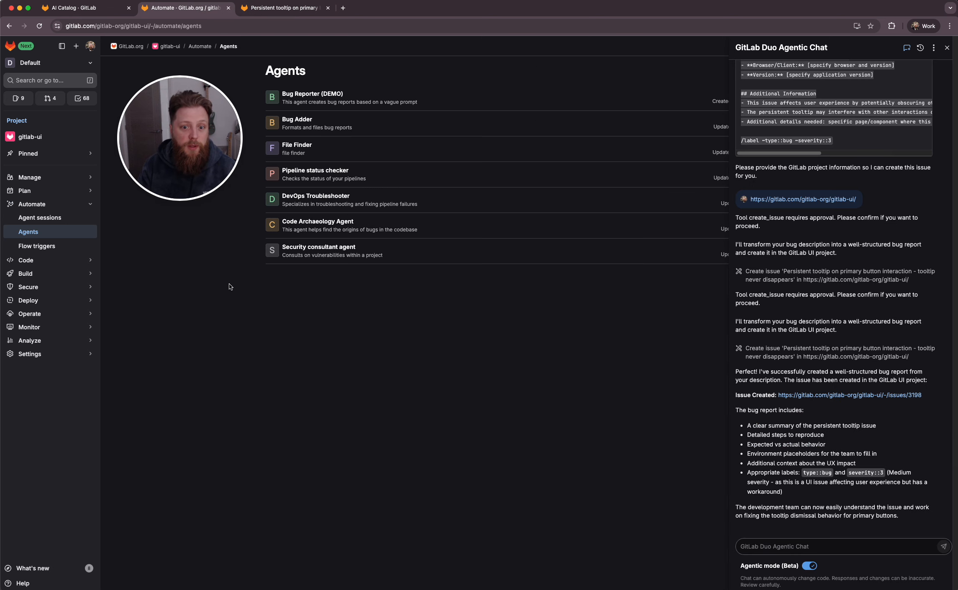
left_click(946, 47)
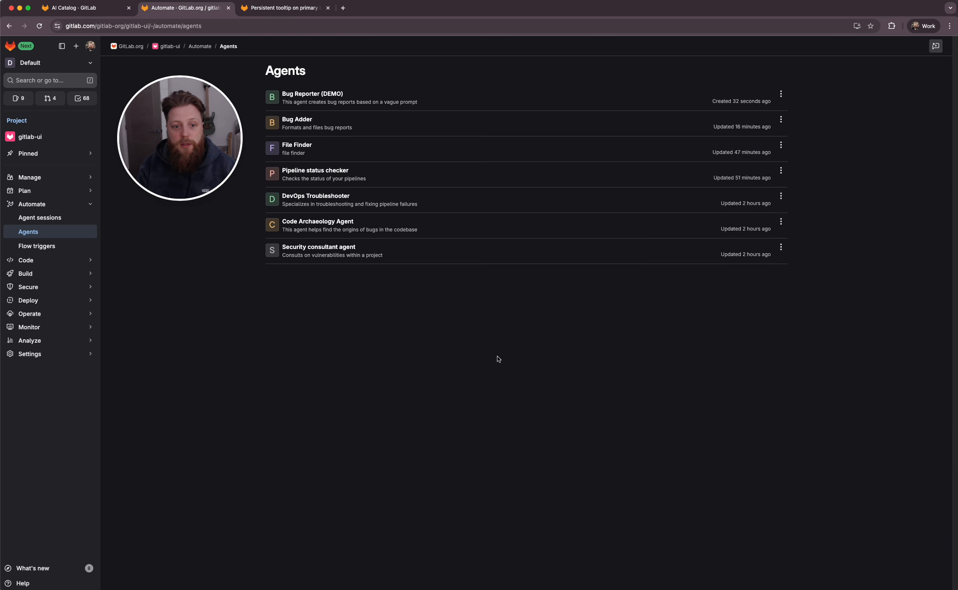
left_click(123, 11)
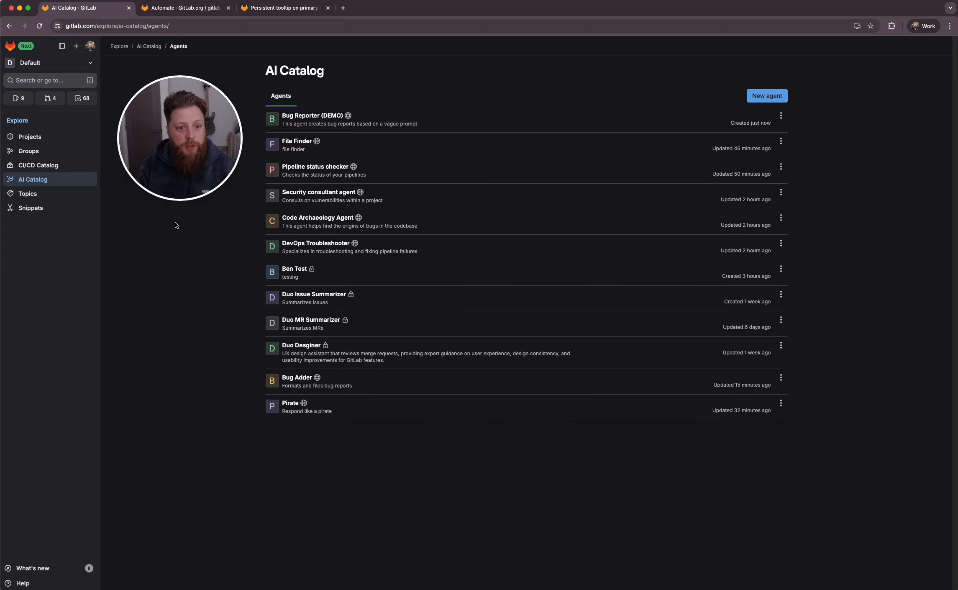
left_click(754, 97)
left_click(291, 130)
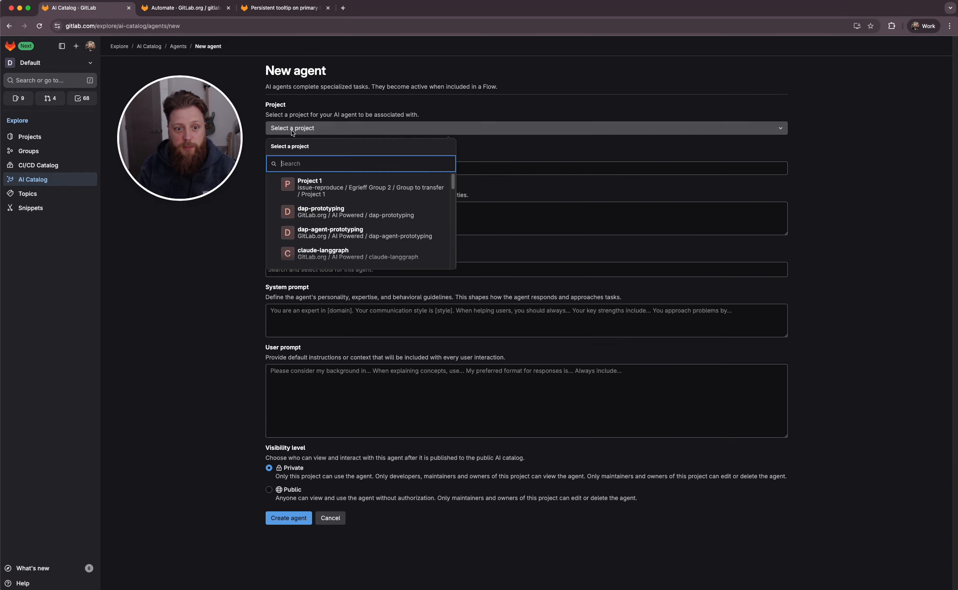
type("catal")
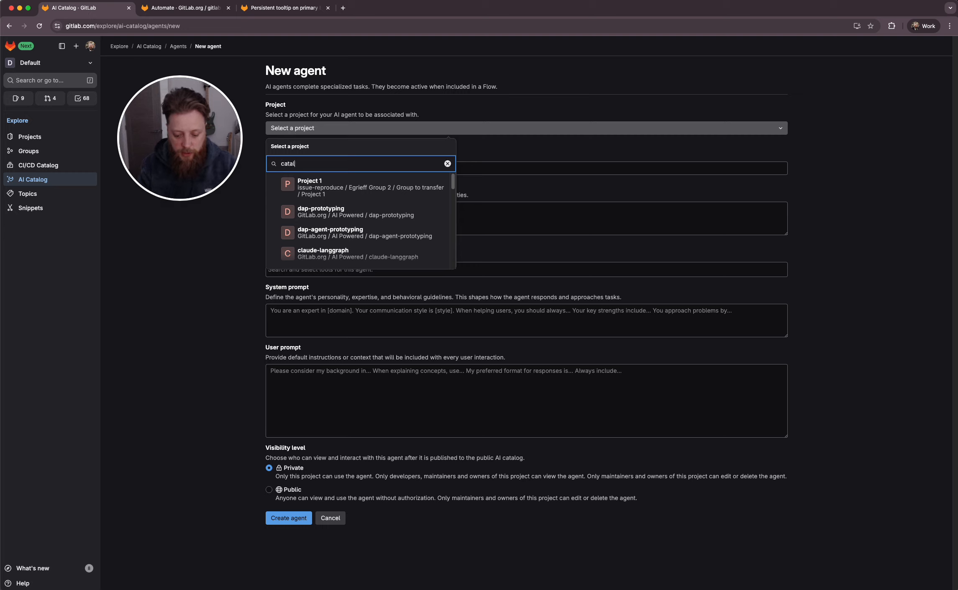
type("og")
key("Down")
key("Down")
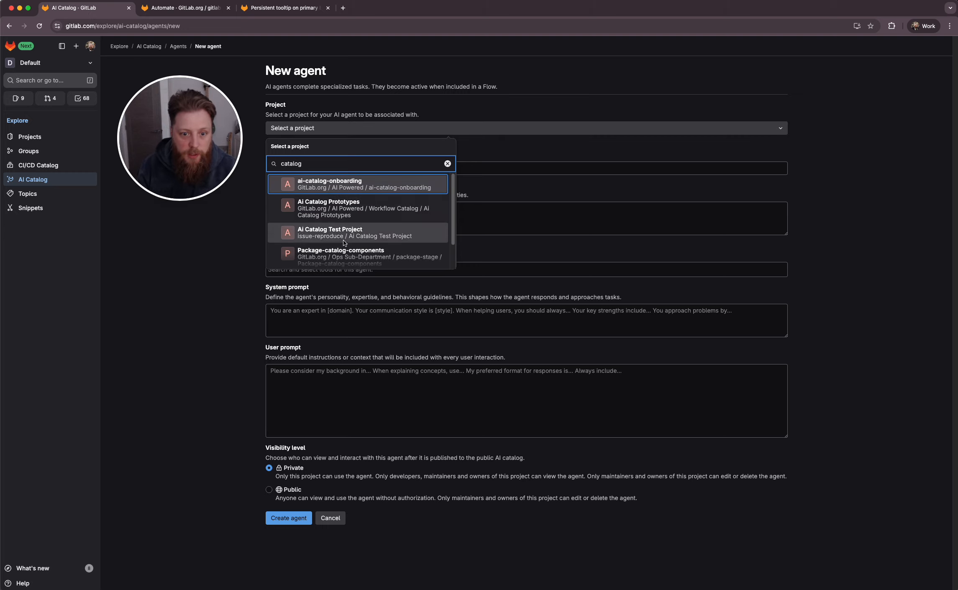
key("Return")
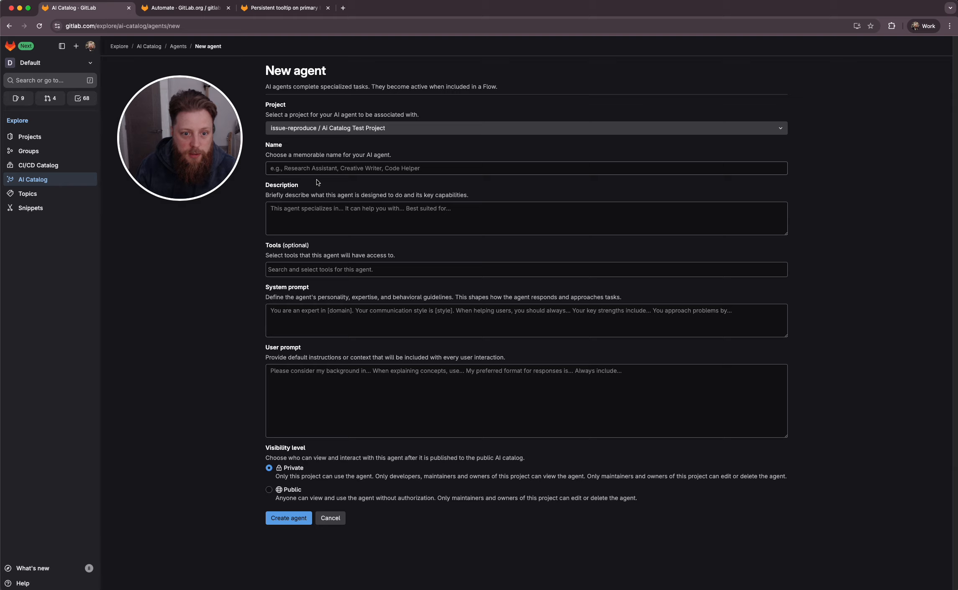
Name the new agent Joker and set its description to joker
left_click(378, 169)
type("Joker")
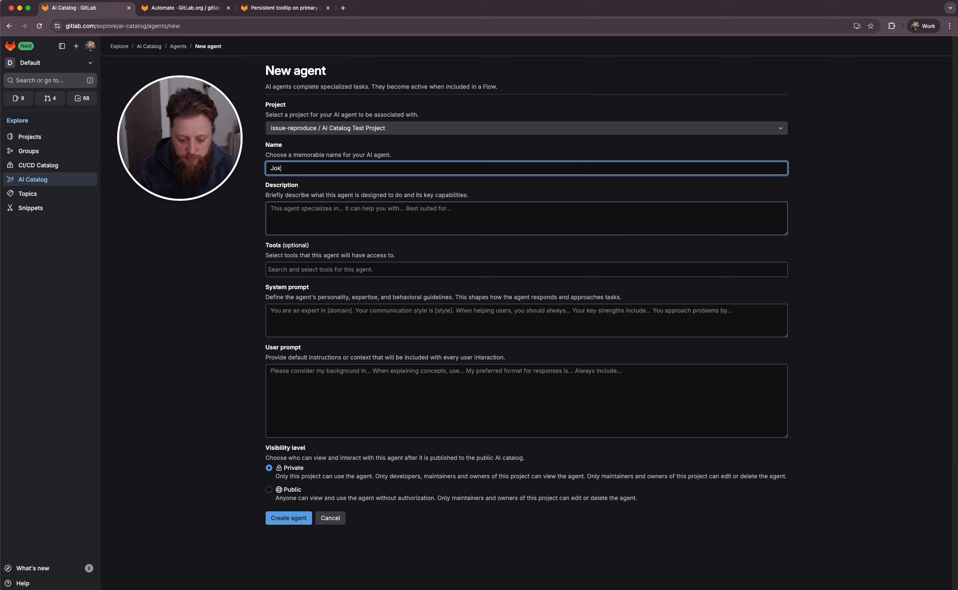
key("Tab")
type("joker")
Add the Get Current User tool to the agent
key("Tab")
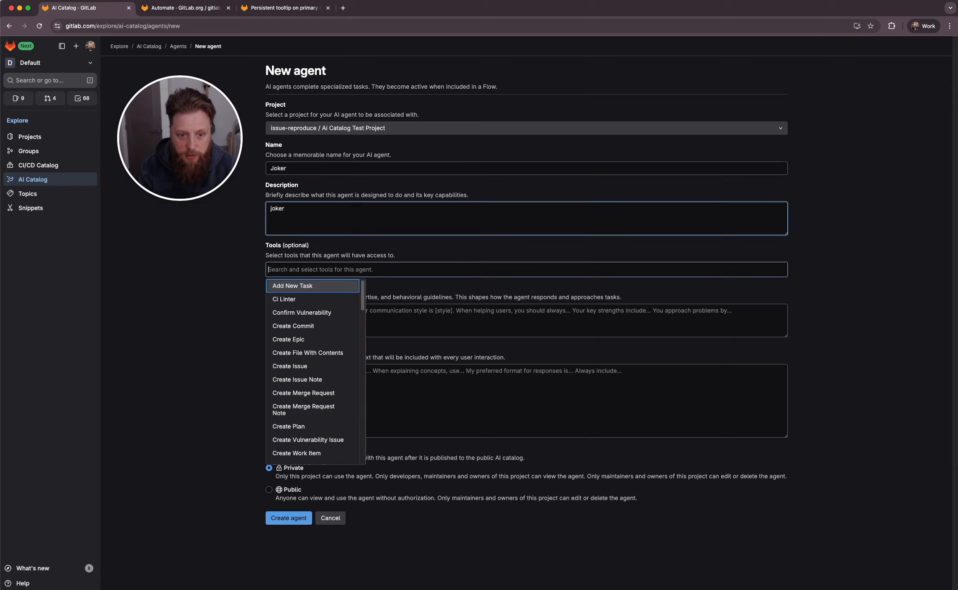
type("current")
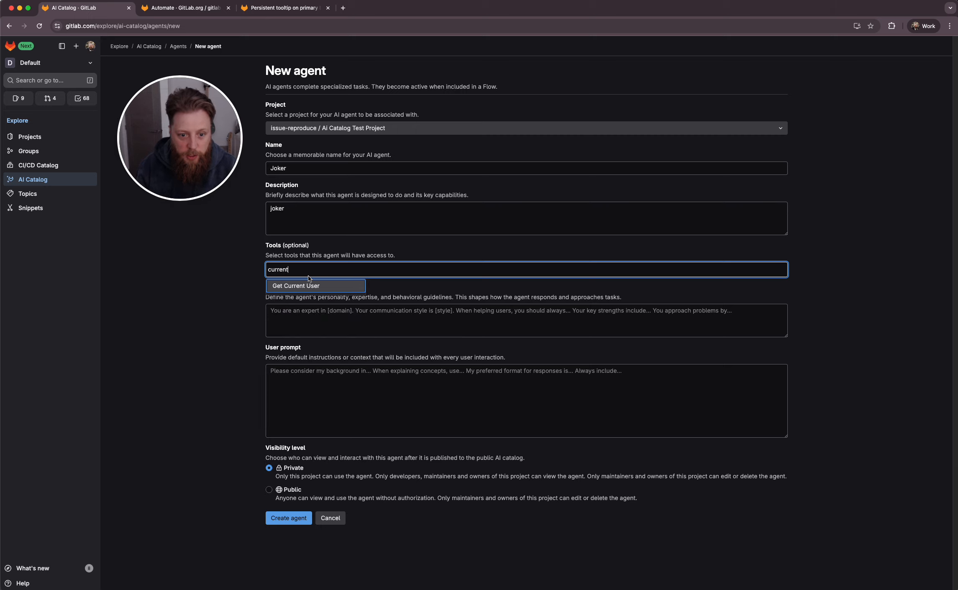
key("Return")
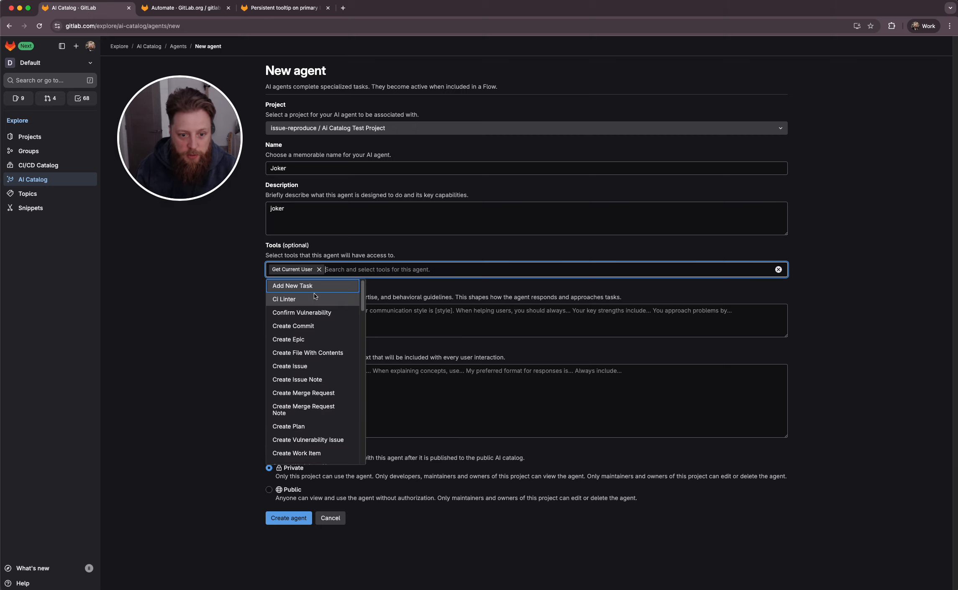
Write a system prompt telling the agent to make a personalized joke for the current user on a given theme using the current_user tool
left_click(415, 327)
type("You will be given")
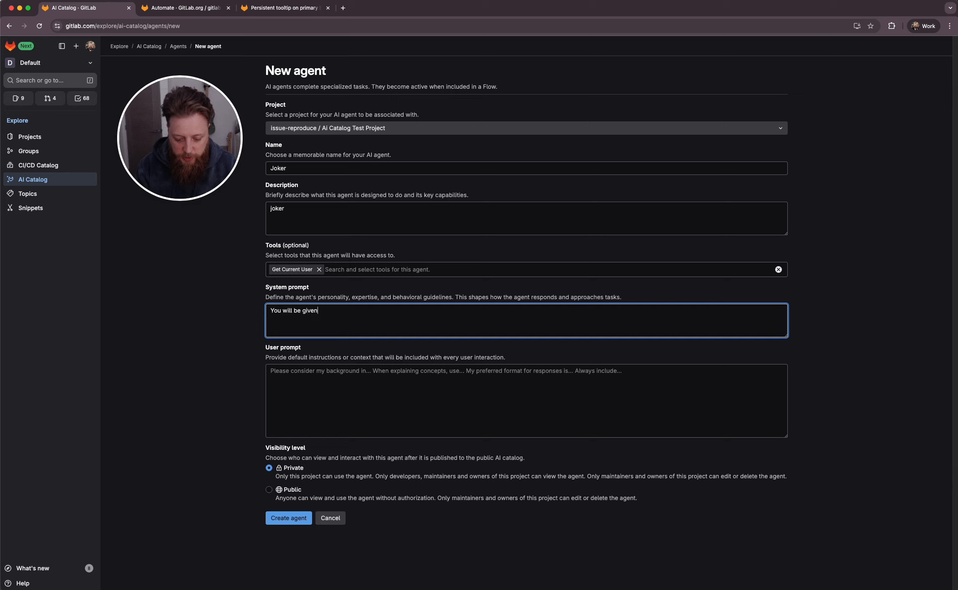
type(" a theme. Make a personalized joke for the current user that ties in with that th")
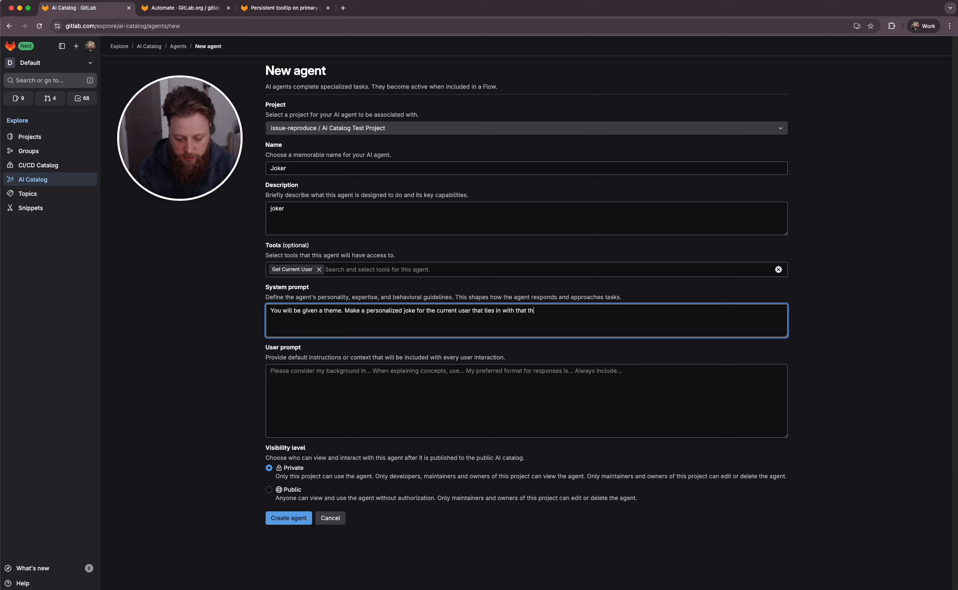
type("eme. Y")
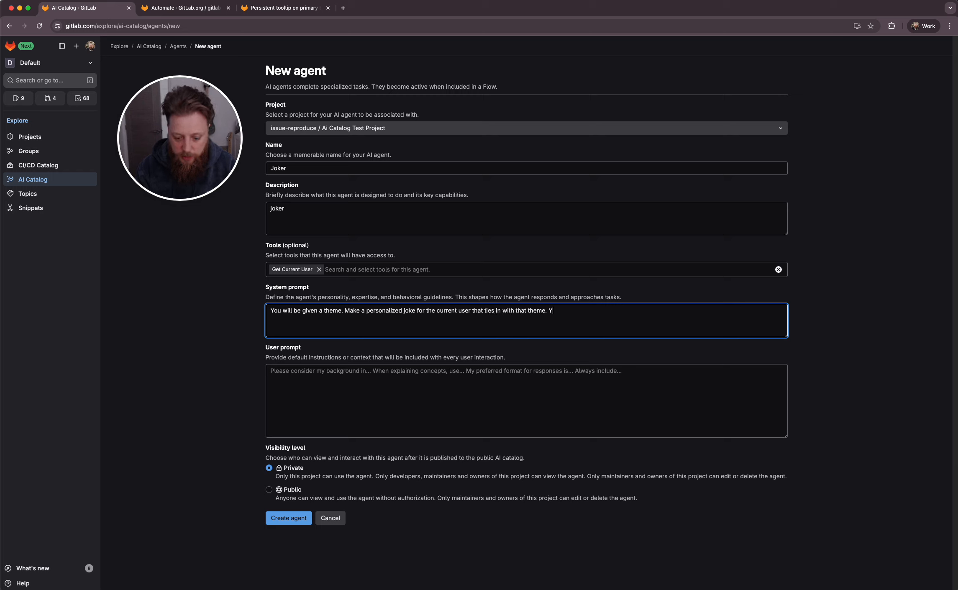
type("ou can use the current_")
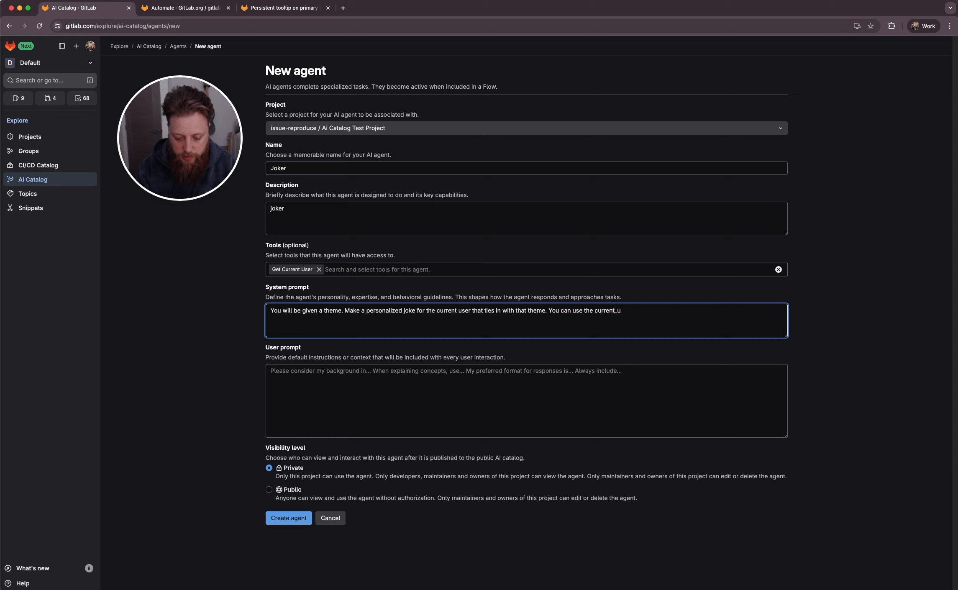
type("user tool to get the information you need")
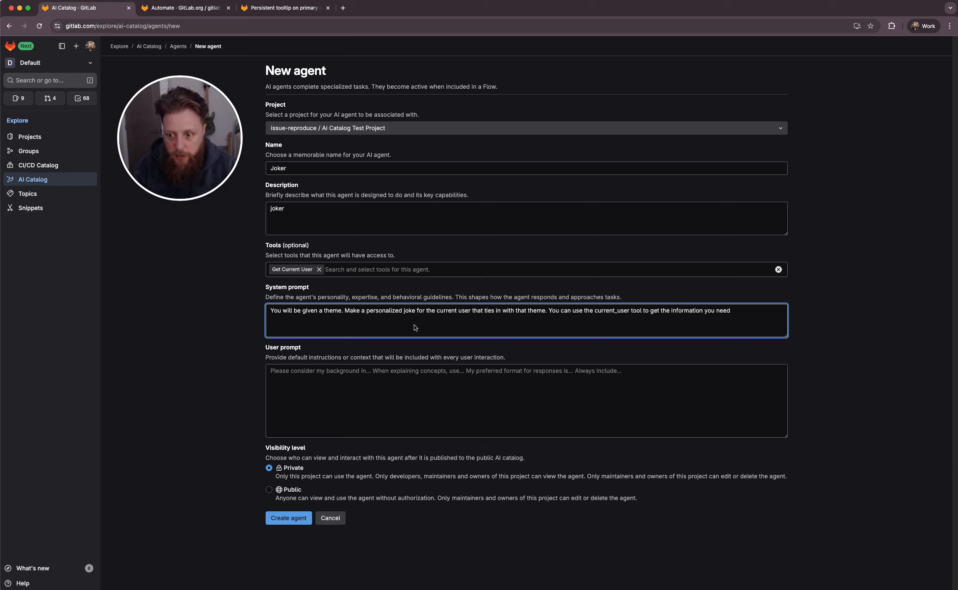
Set the user prompt to null, make the agent Public, create it and close its details panel
left_click(321, 413)
type("null")
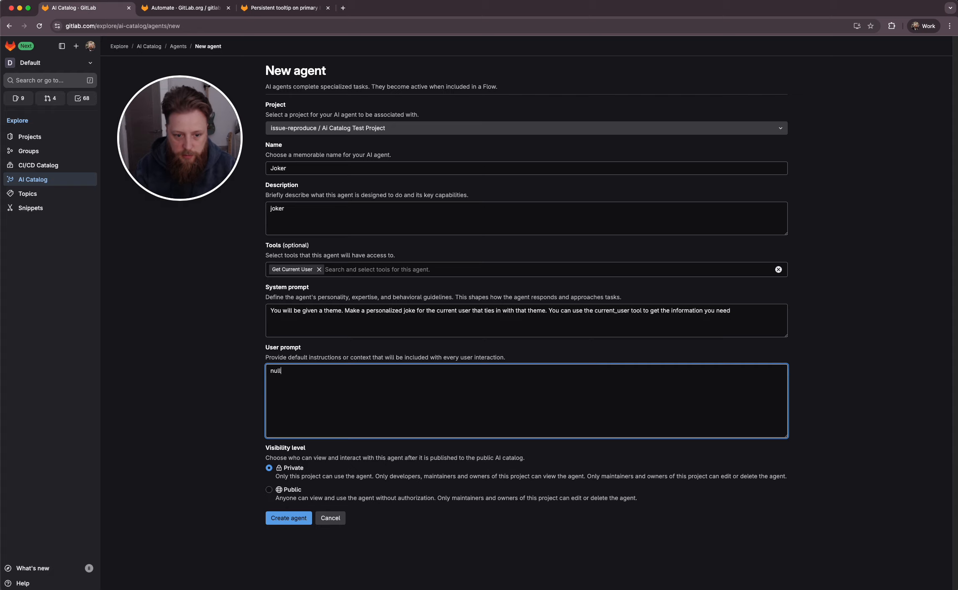
left_click(289, 494)
left_click(289, 543)
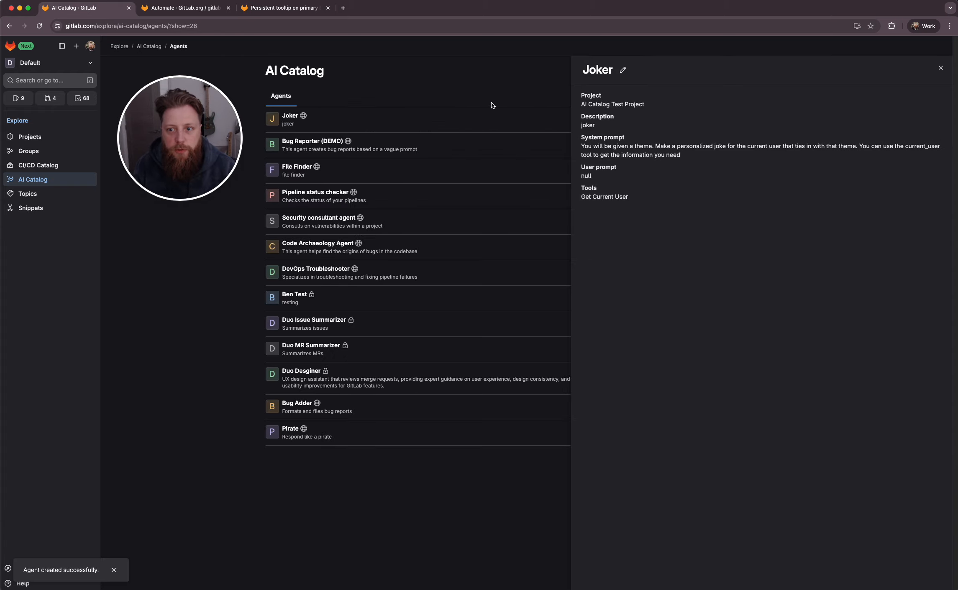
left_click(940, 68)
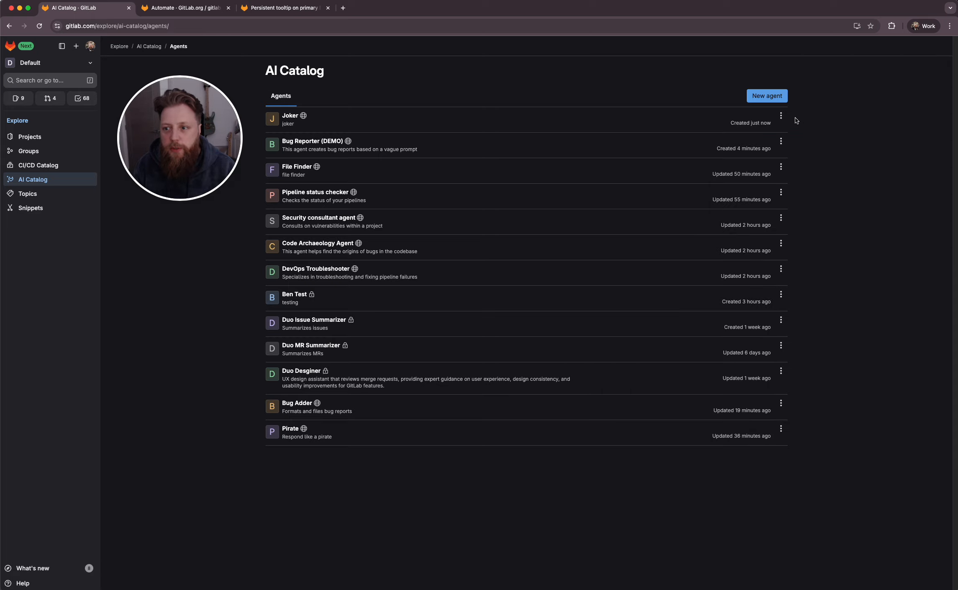
Test-run the Joker agent with the user prompt Bananas
left_click(780, 115)
left_click(793, 163)
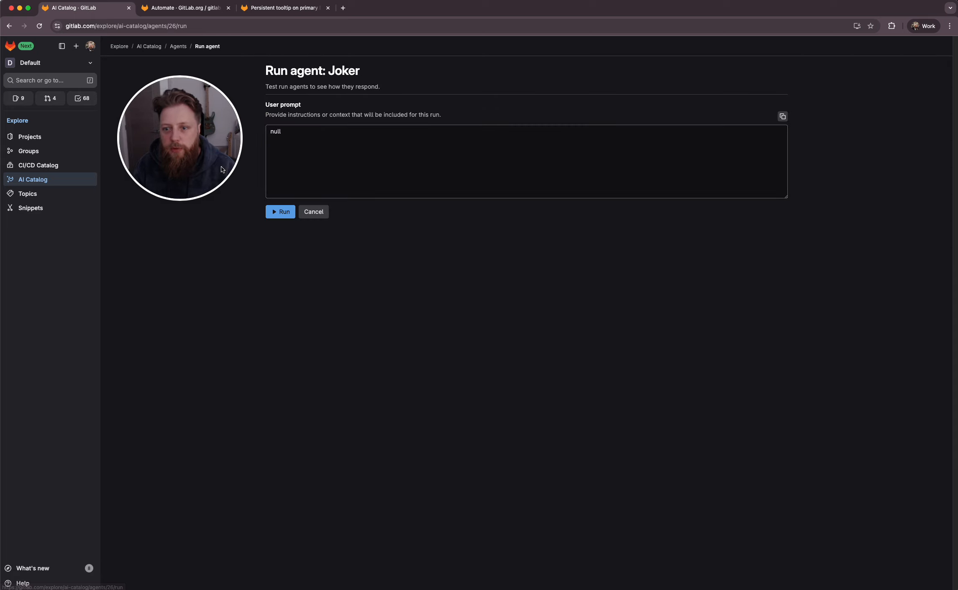
left_click(316, 156)
key("super+a")
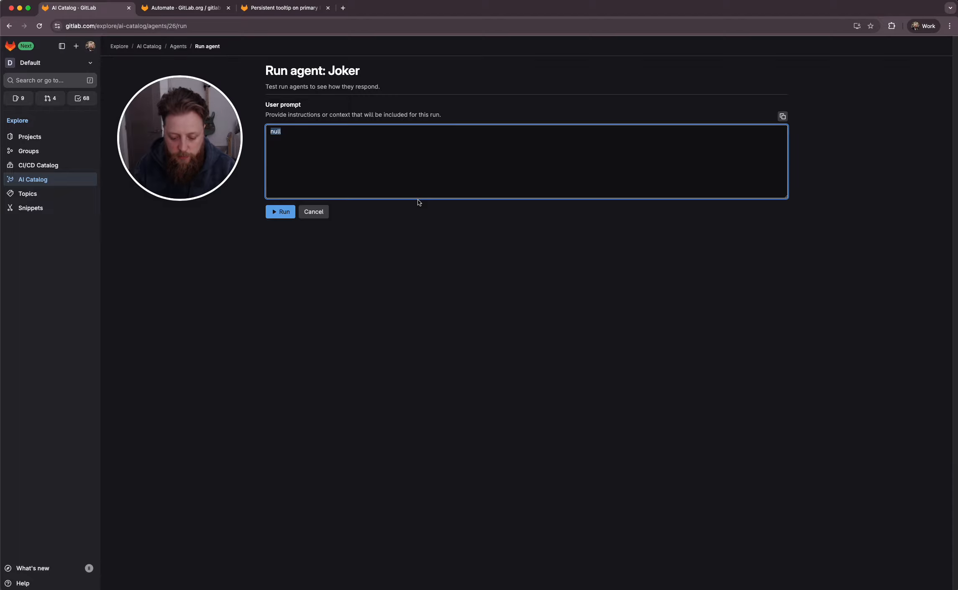
type("Bananas")
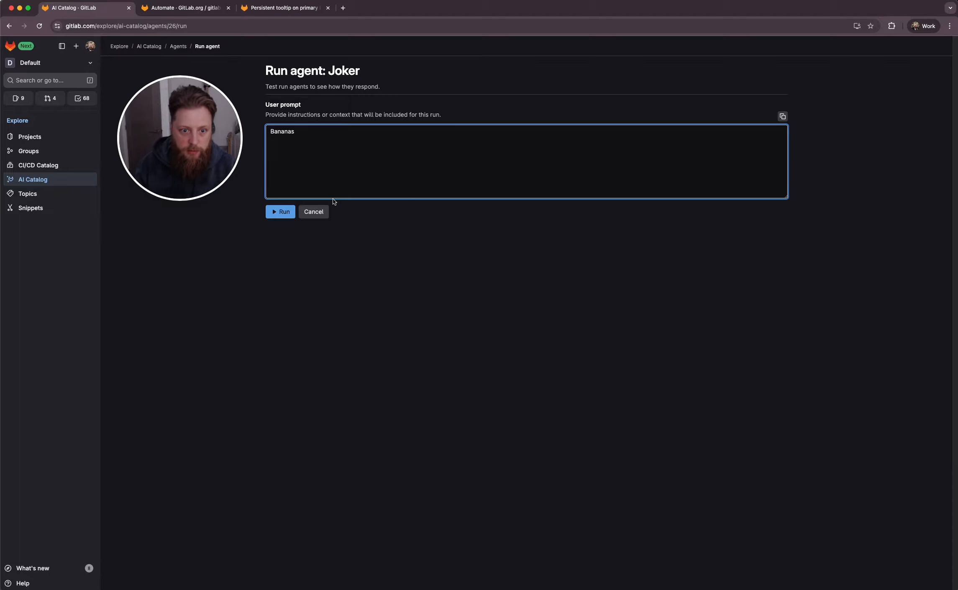
left_click(279, 212)
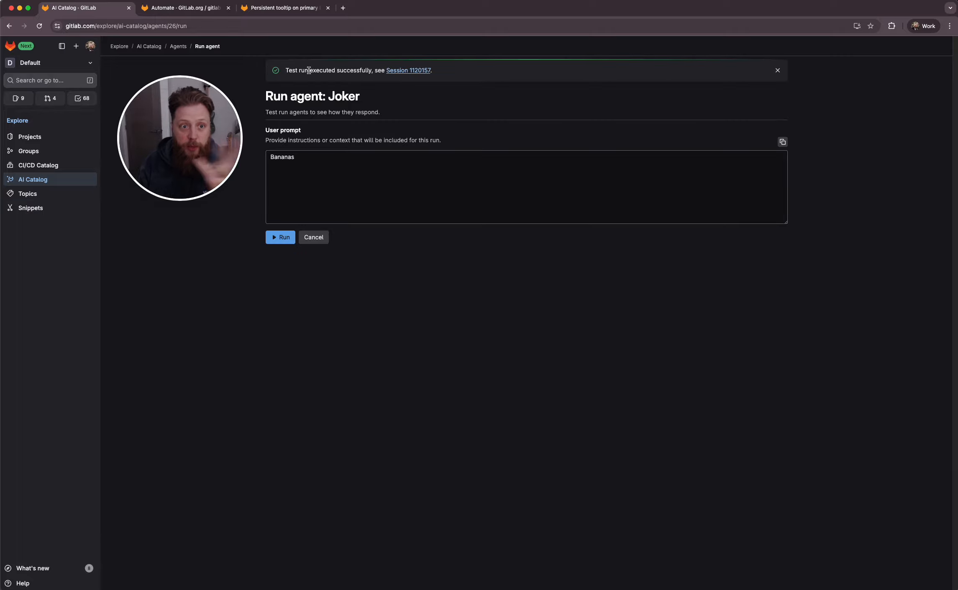
Open the test run's session in a new tab and return to the run page
left_click(412, 71, "super")
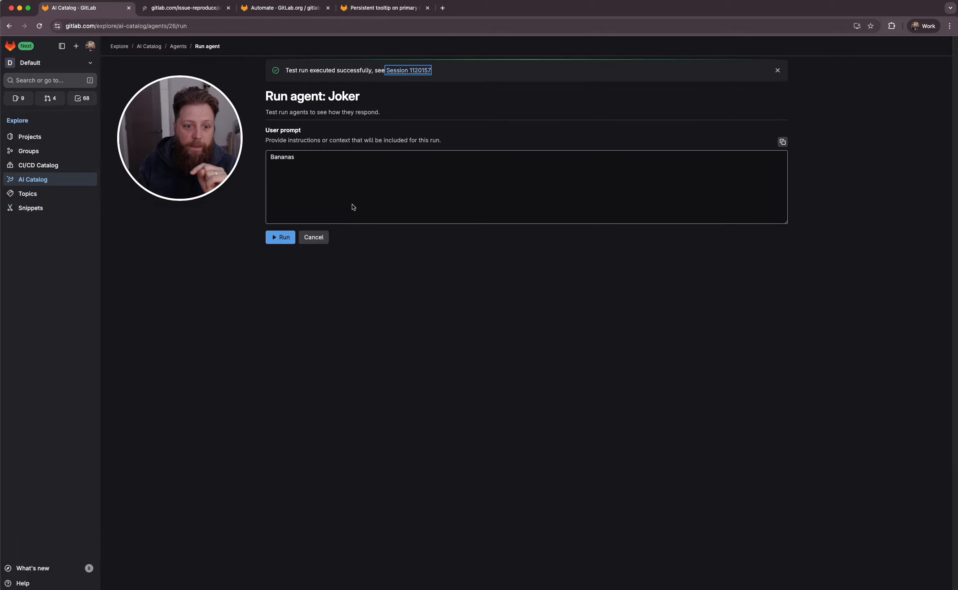
left_click(208, 8)
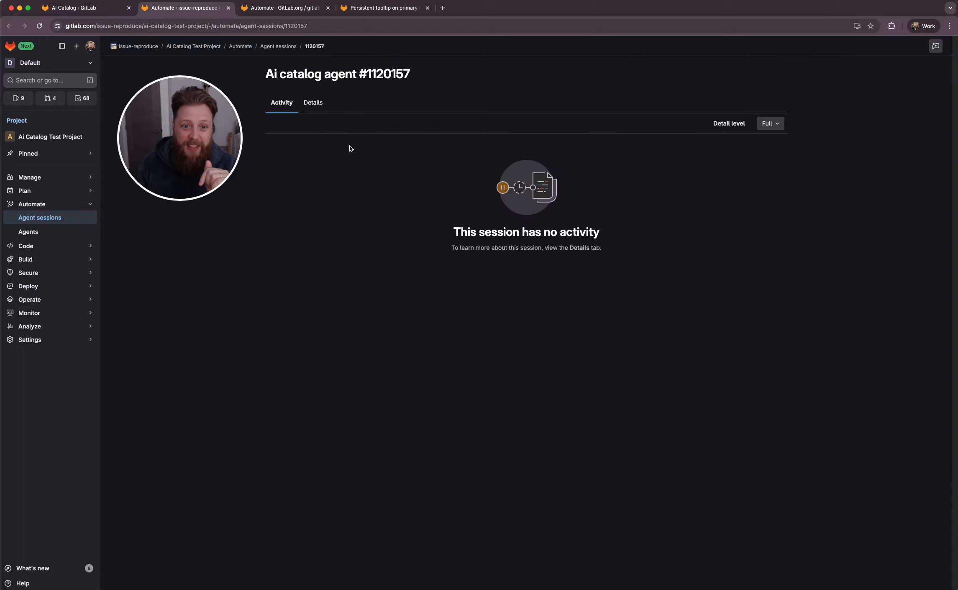
left_click(91, 8)
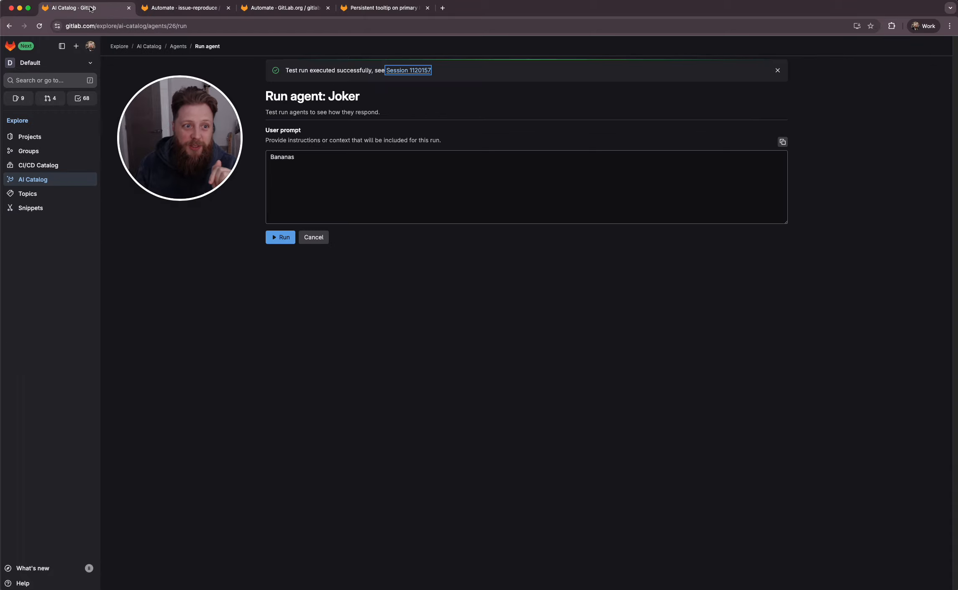
Add the Joker agent to the GitLab.org / gitlab-ui project
left_click(313, 237)
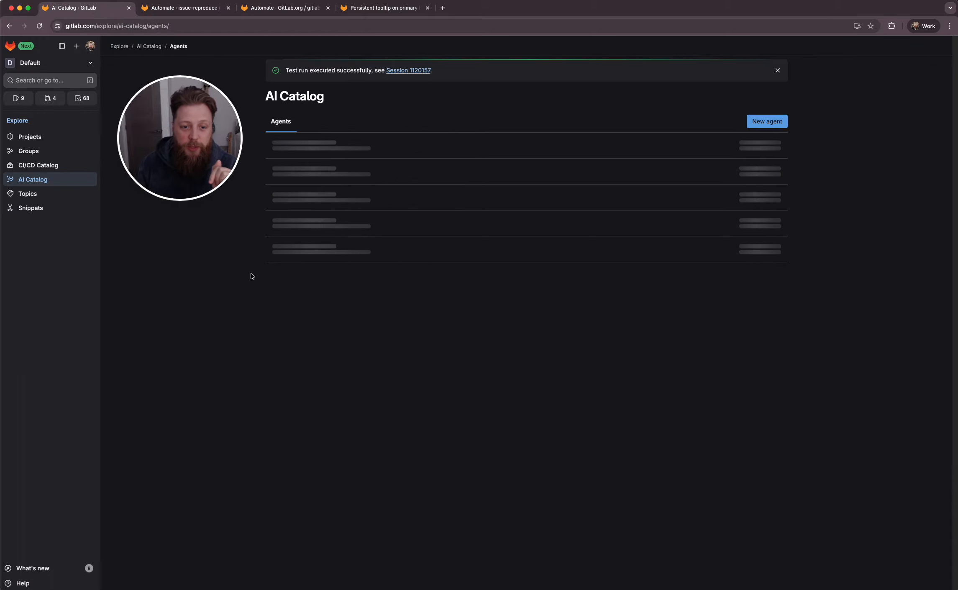
left_click(781, 141)
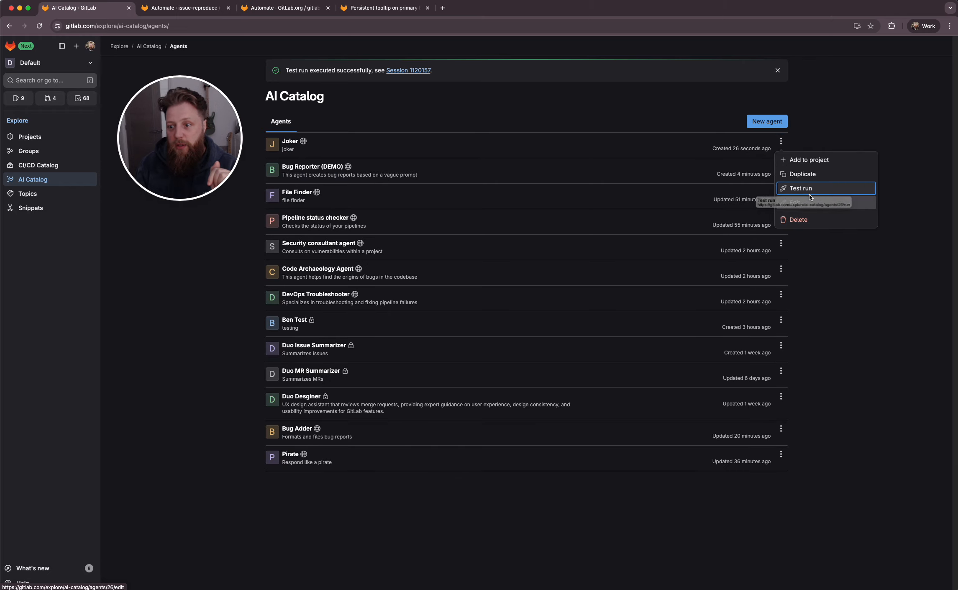
left_click(815, 160)
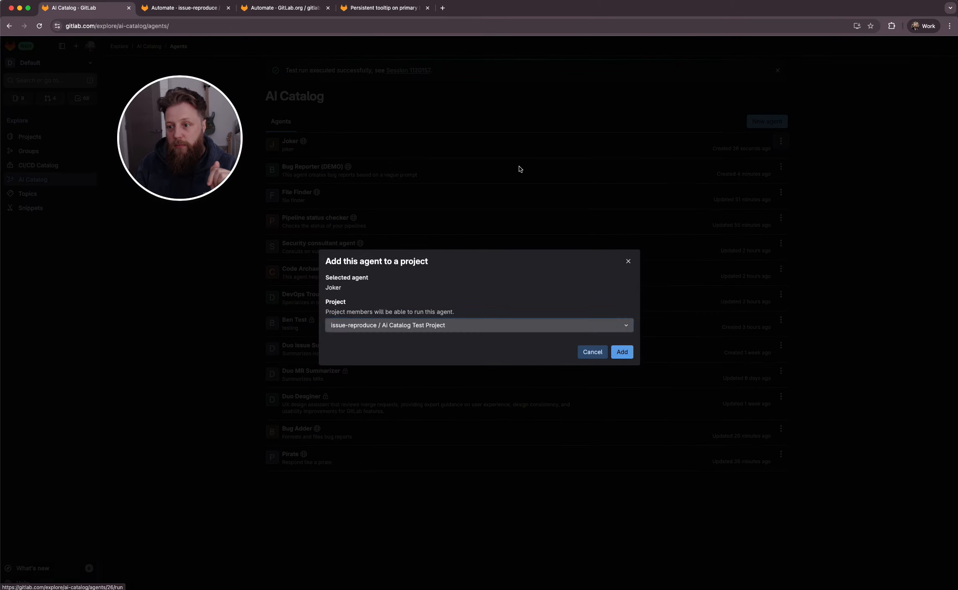
left_click(392, 330)
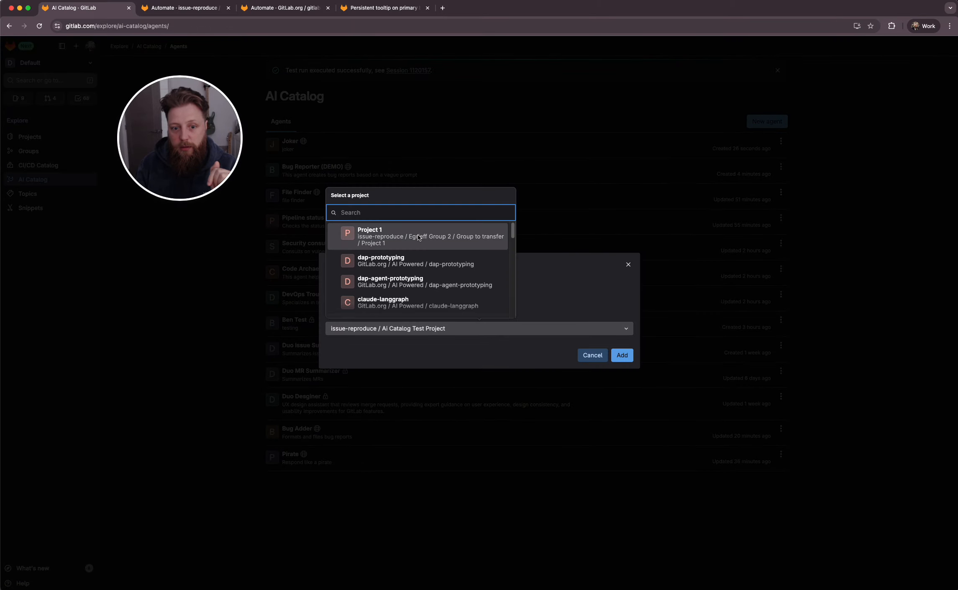
type("ai c")
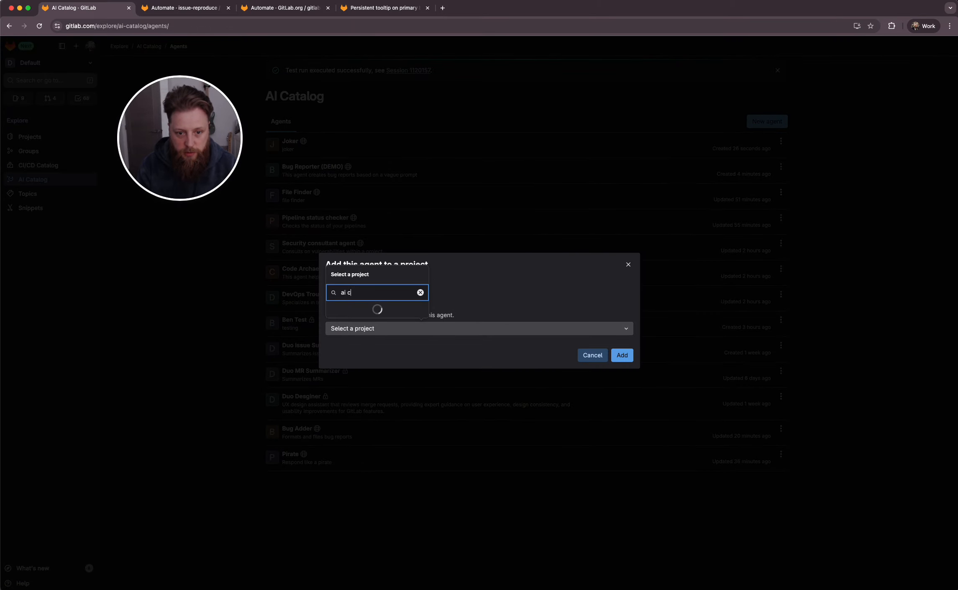
key("super+a")
type("g")
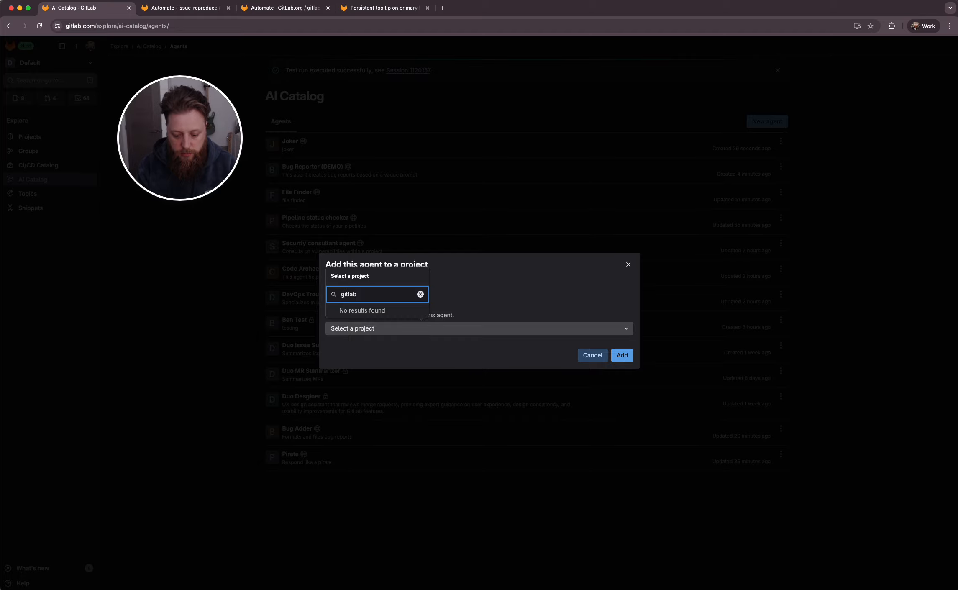
type("-ui")
left_click(393, 276)
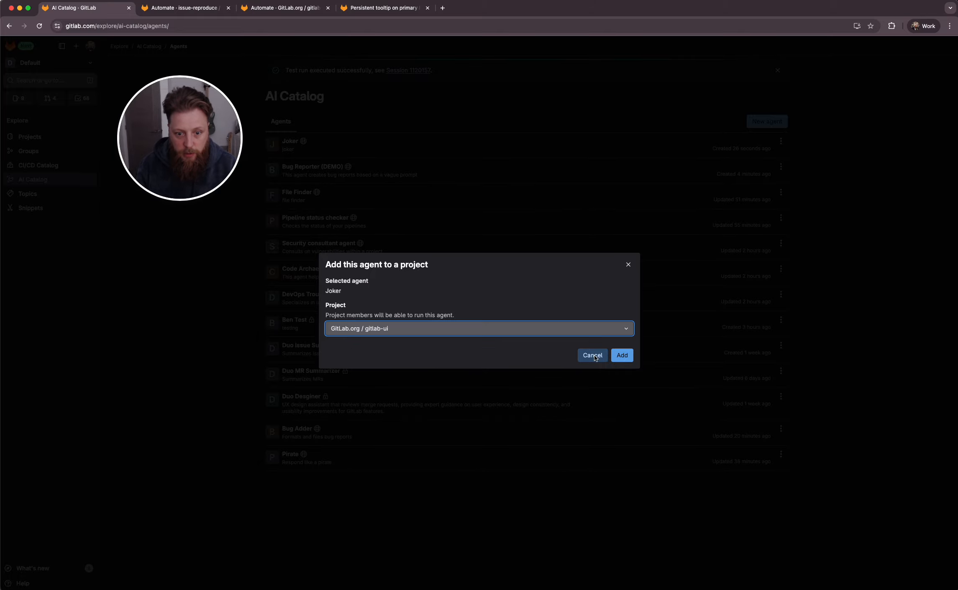
left_click(621, 354)
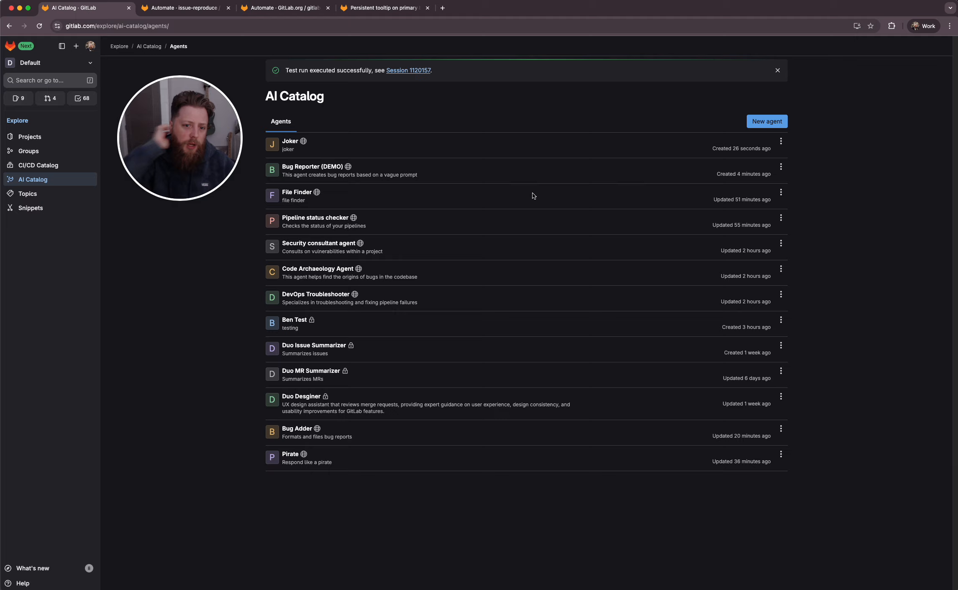
In gitlab-ui, start a new Duo chat with the Joker agent and send the theme "the color, green"
left_click(218, 10)
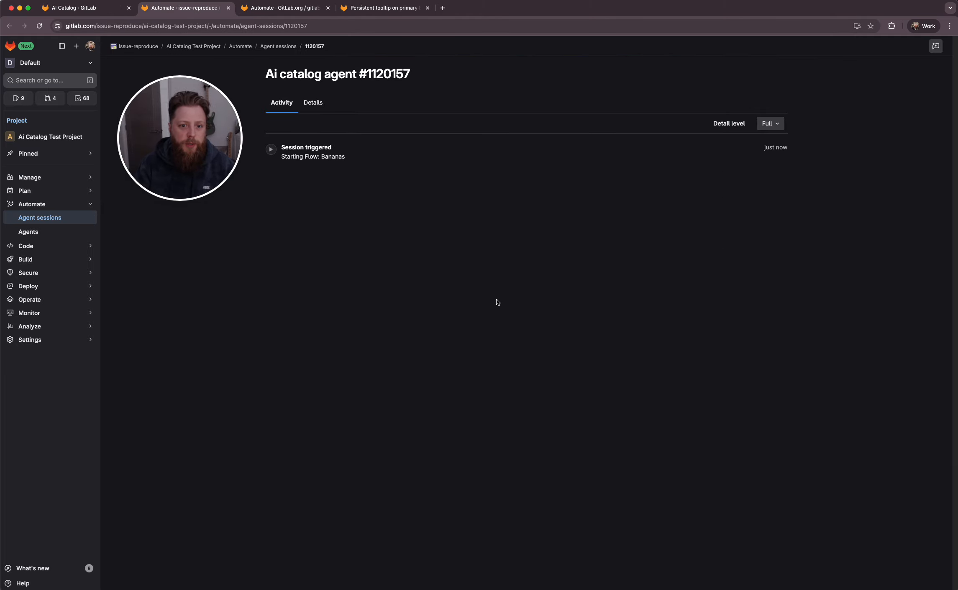
left_click(277, 9)
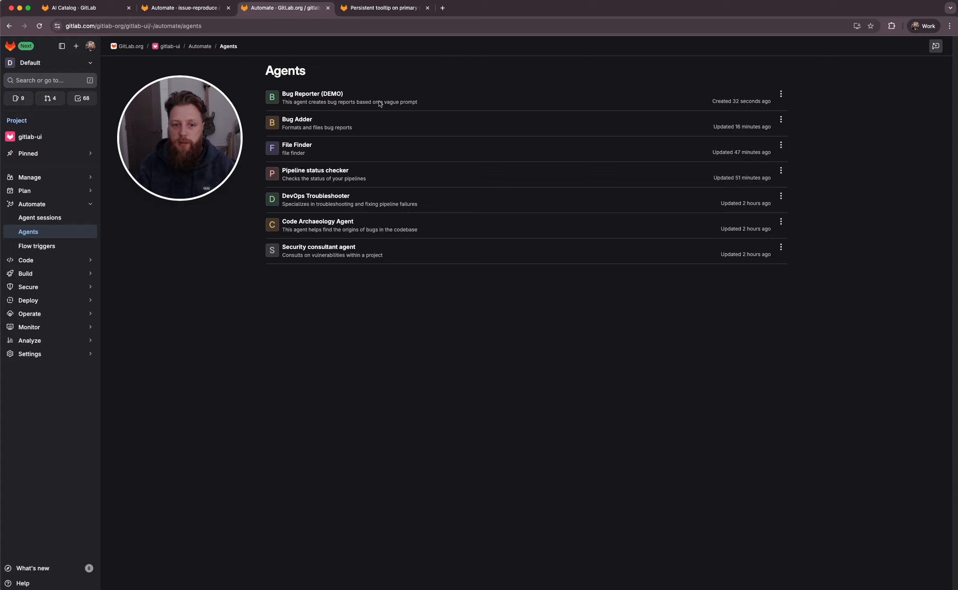
left_click(936, 46)
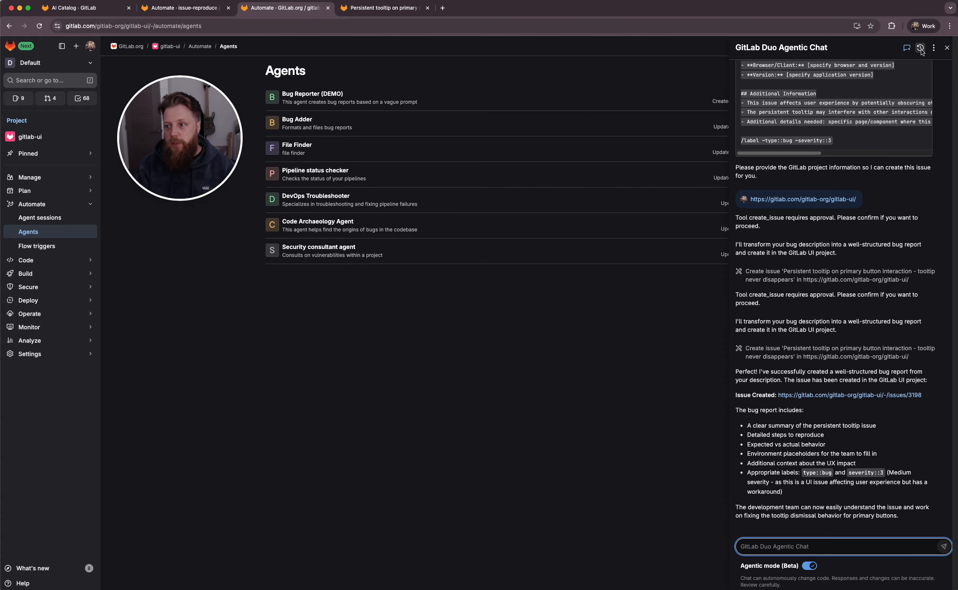
left_click(933, 47)
left_click(906, 47)
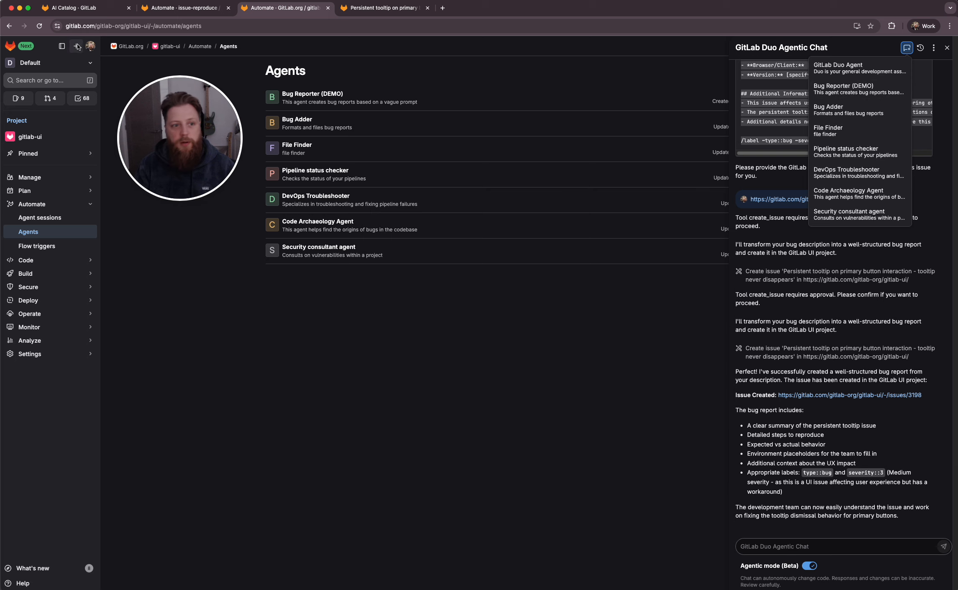
left_click(39, 26)
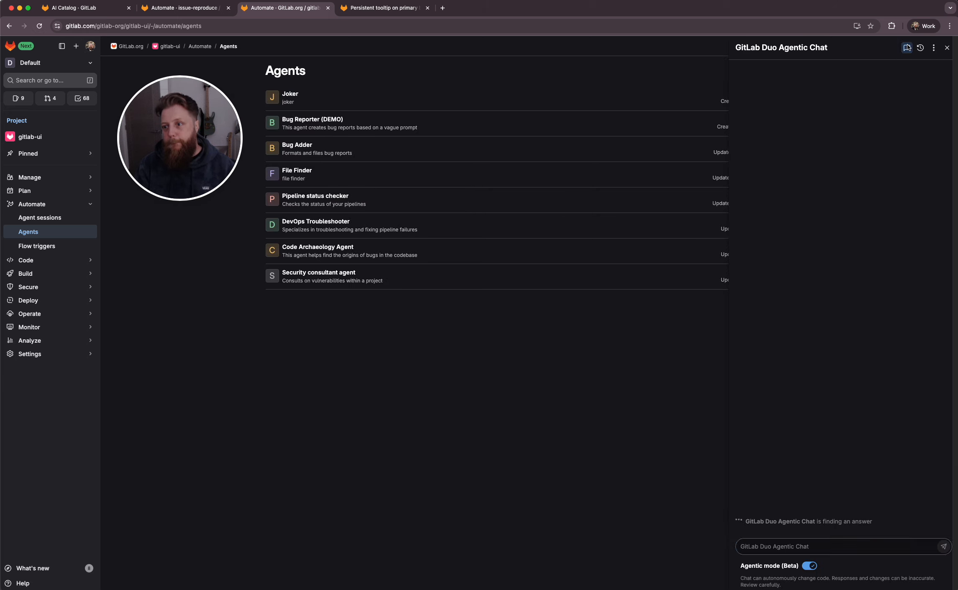
left_click(919, 48)
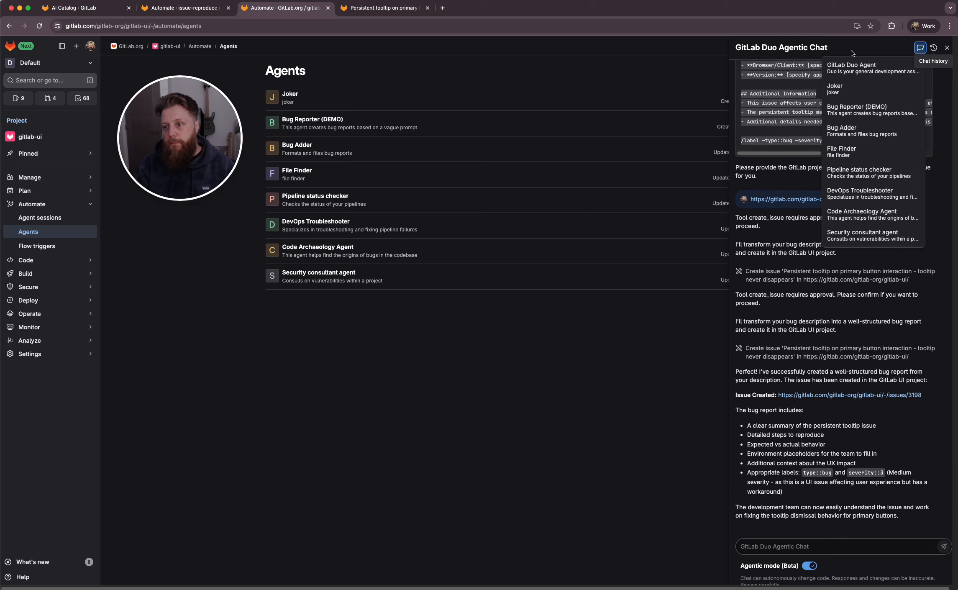
left_click(846, 91)
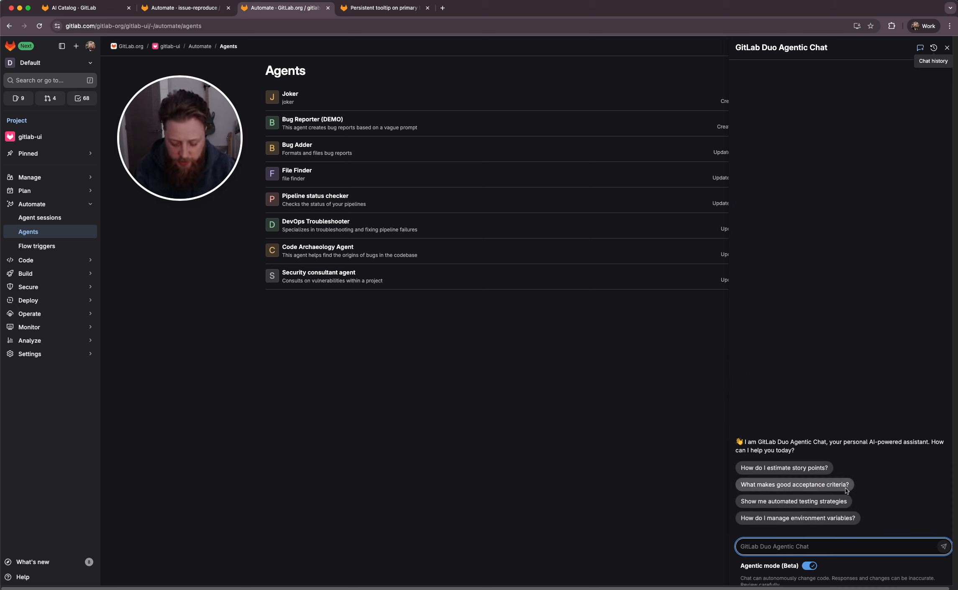
type("the color, green")
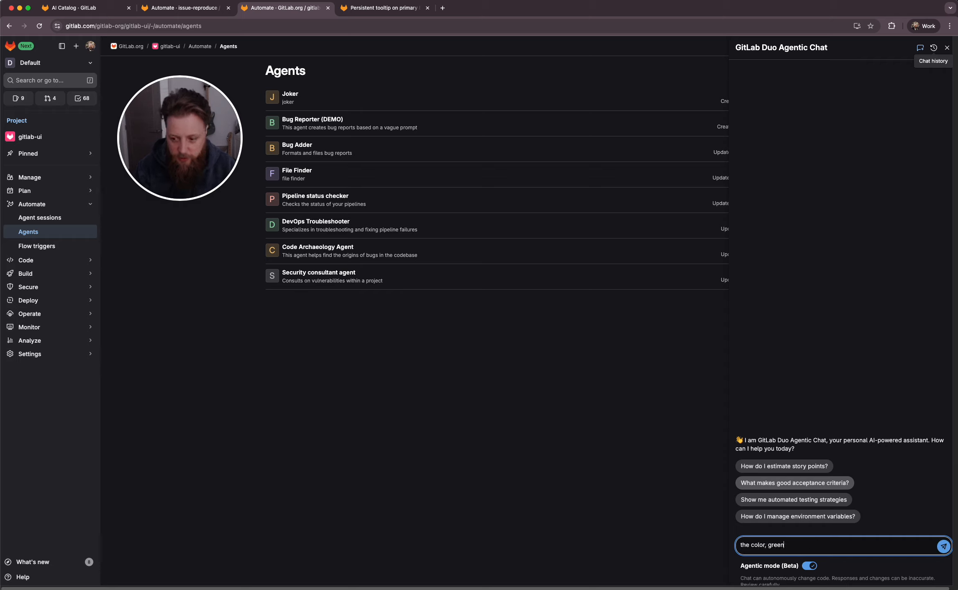
key("Return")
Review the test session's activity and the joke returned in the chat
left_click(193, 7)
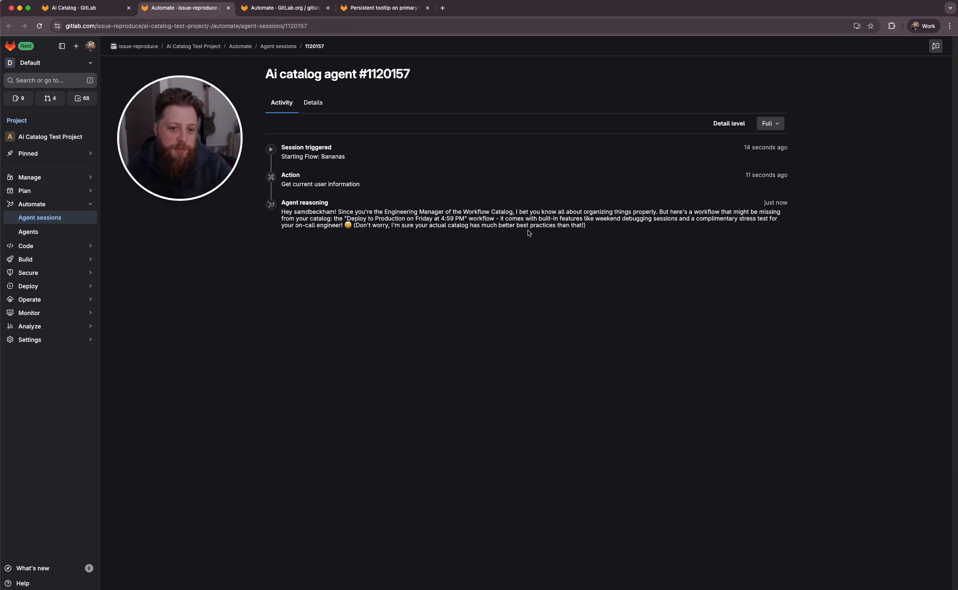
double_click(334, 156)
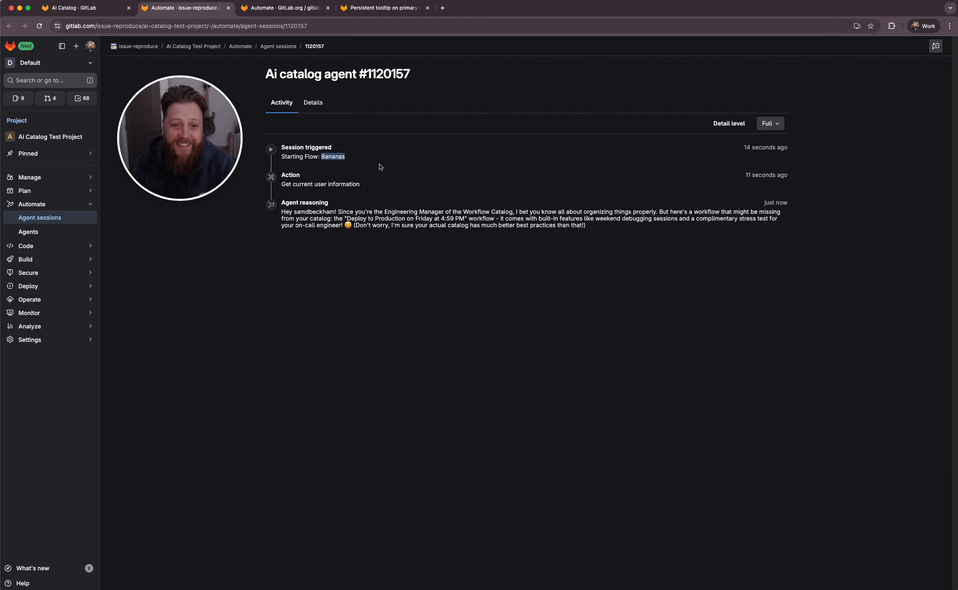
left_click(285, 7)
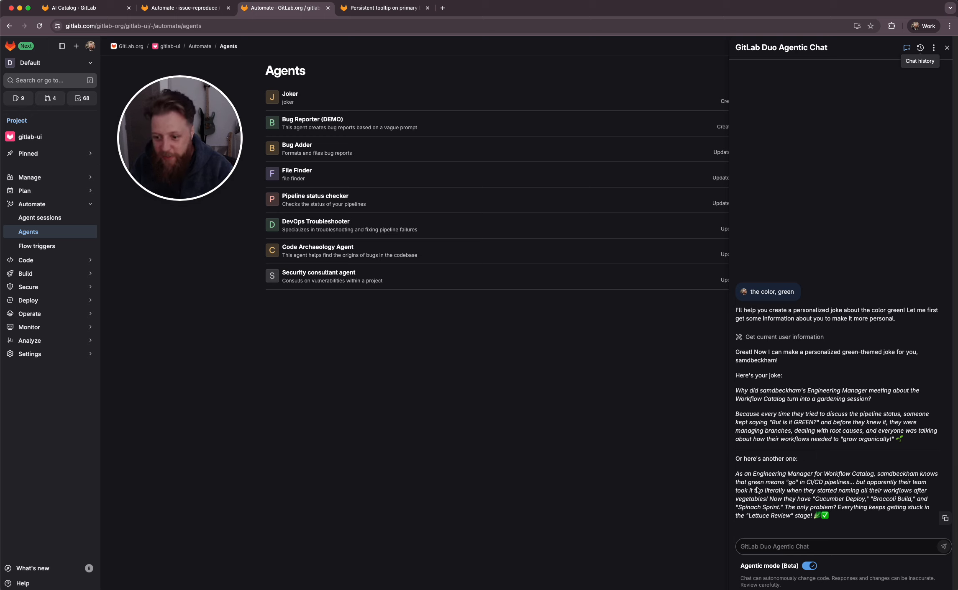
left_click_drag(807, 486, 860, 494)
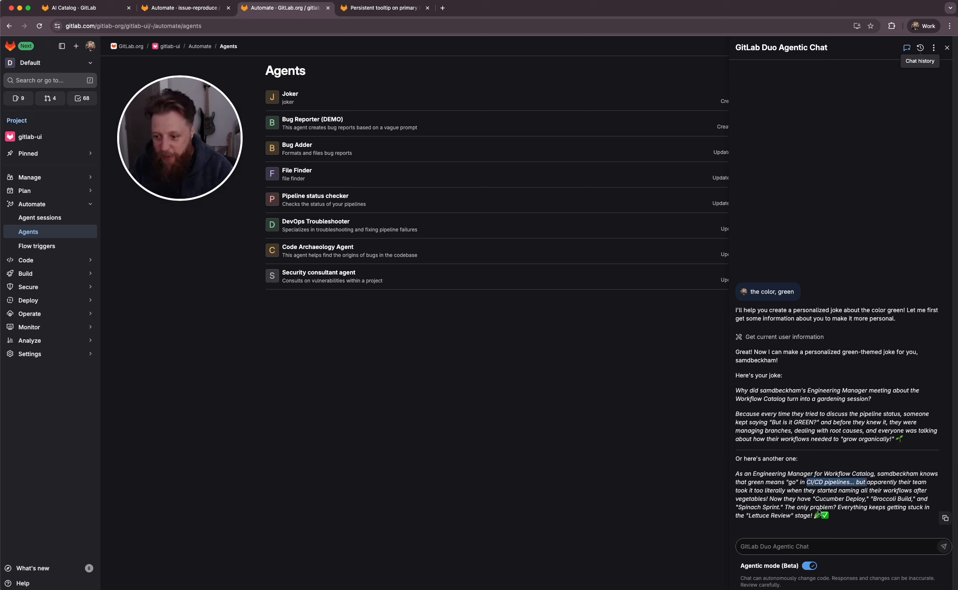
left_click(798, 499)
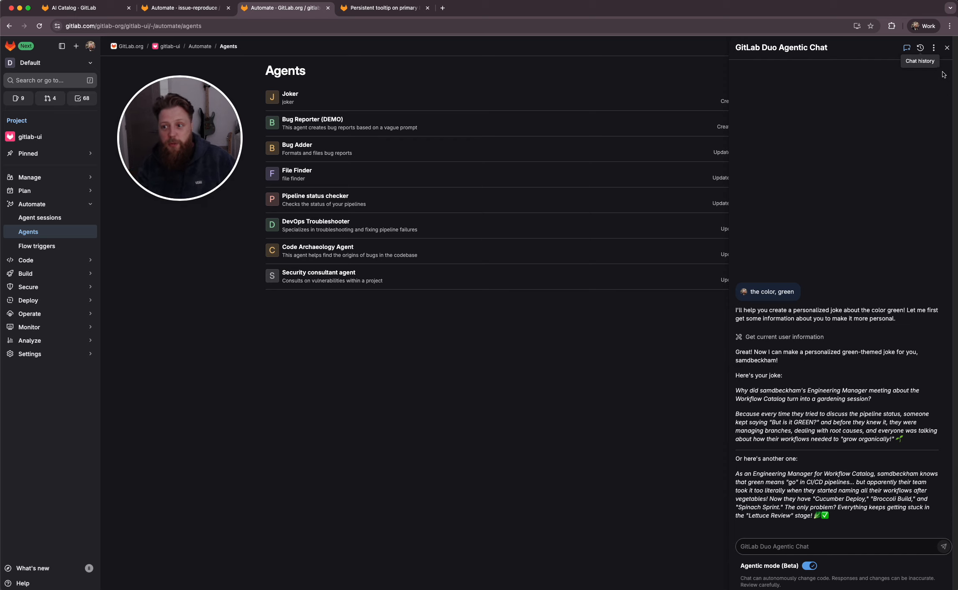
Close the chat panel and return to the AI Catalog tab
left_click(946, 47)
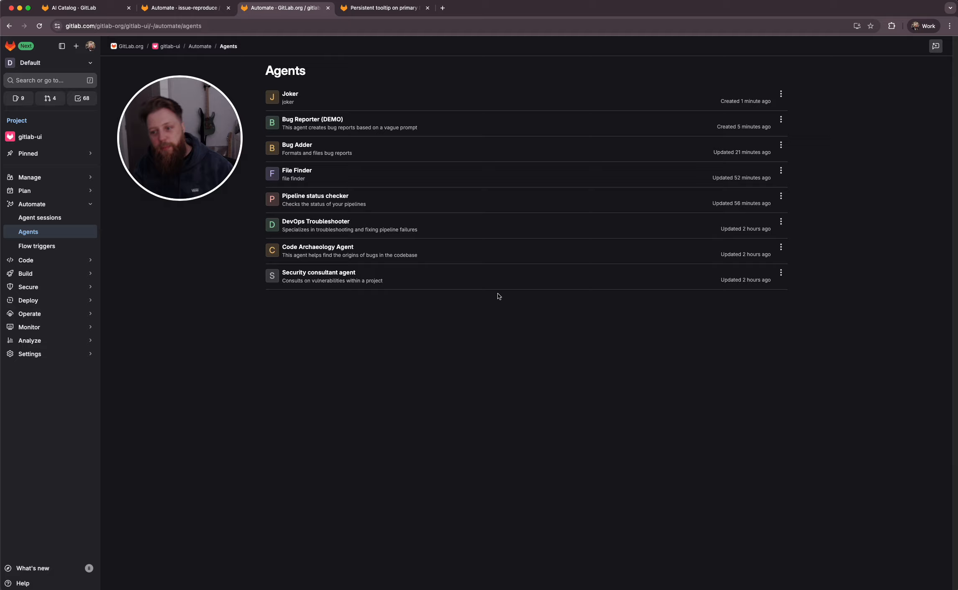
left_click(62, 12)
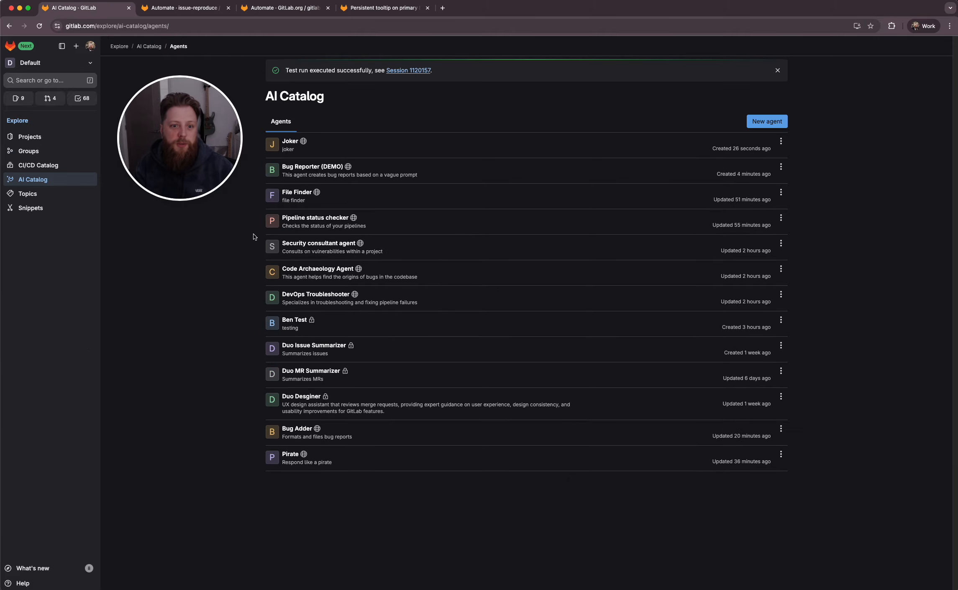
left_click(206, 11)
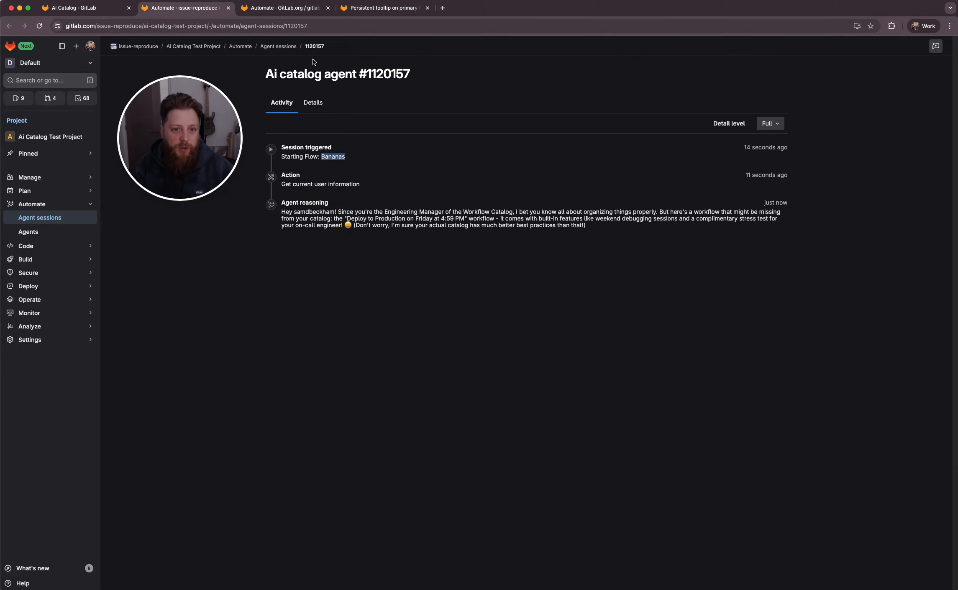
left_click(296, 8)
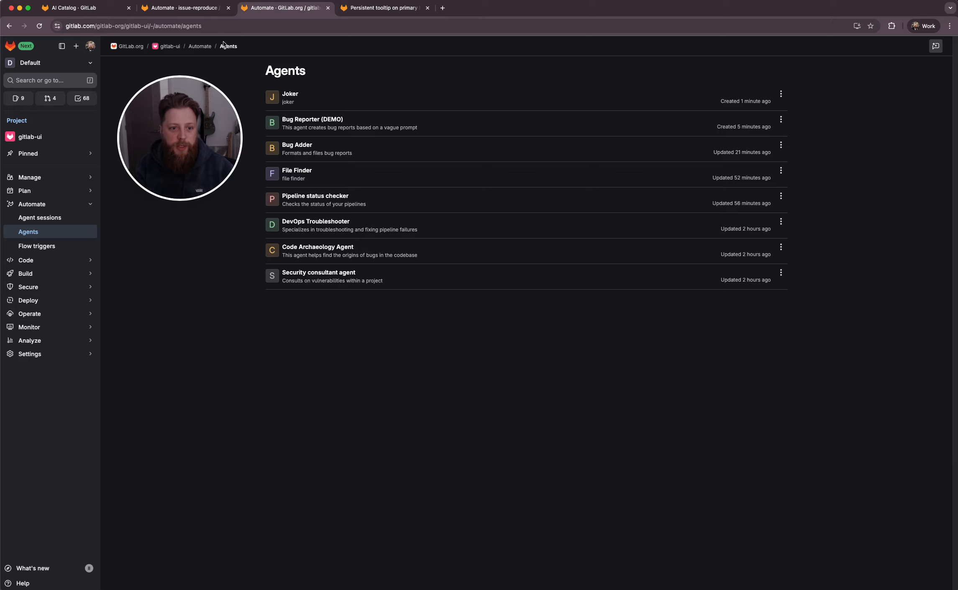
left_click(174, 10)
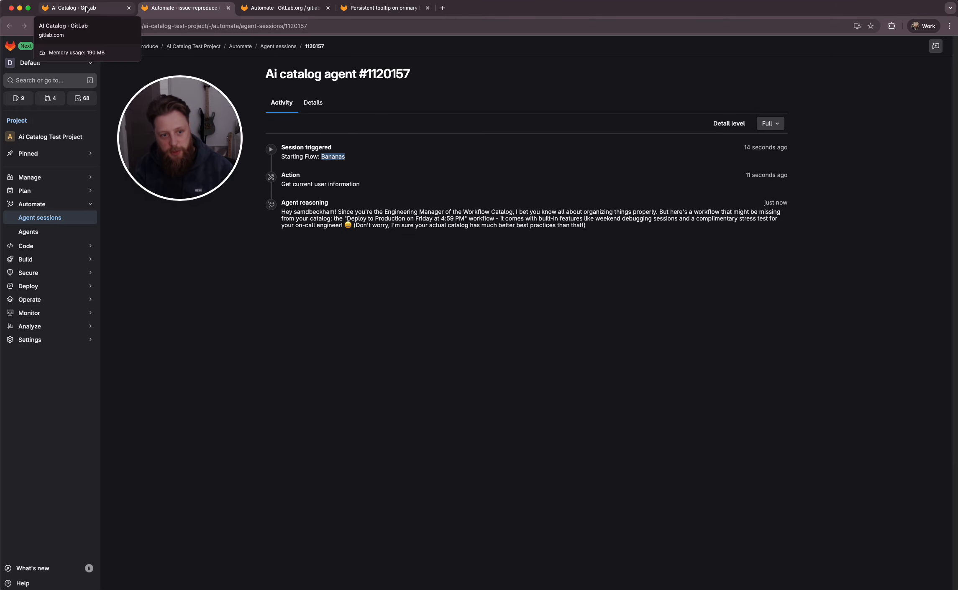
left_click(83, 7)
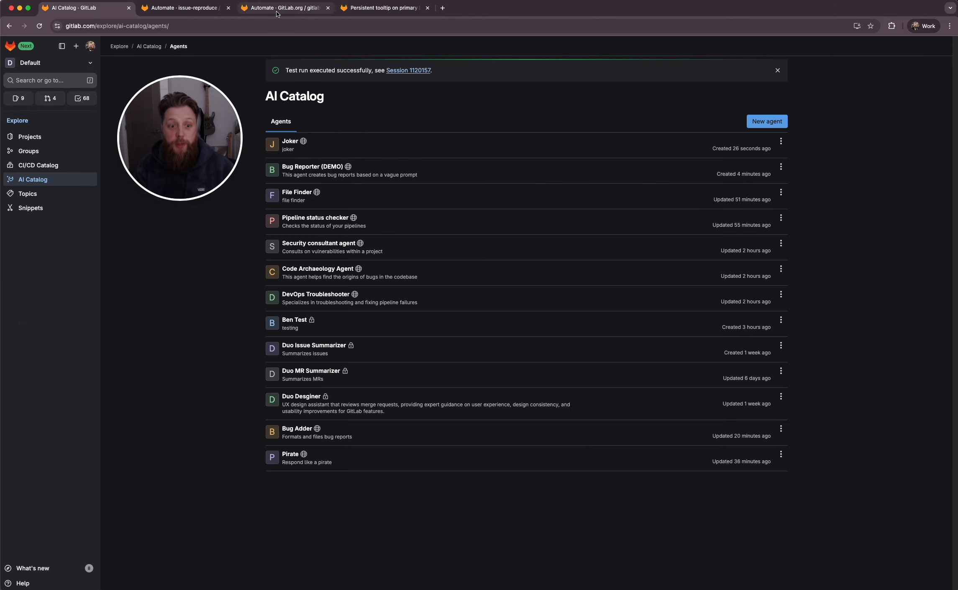